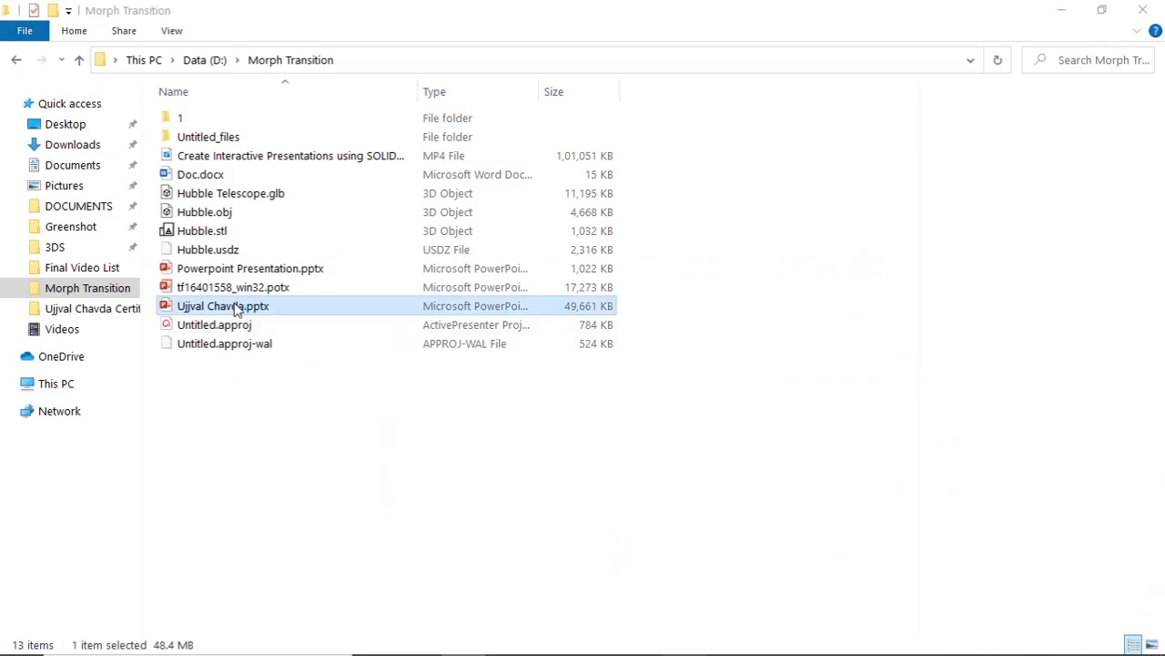
- Open the Hubble Space Telescope presentation from the Morph Transition folder
double_click(236, 308)
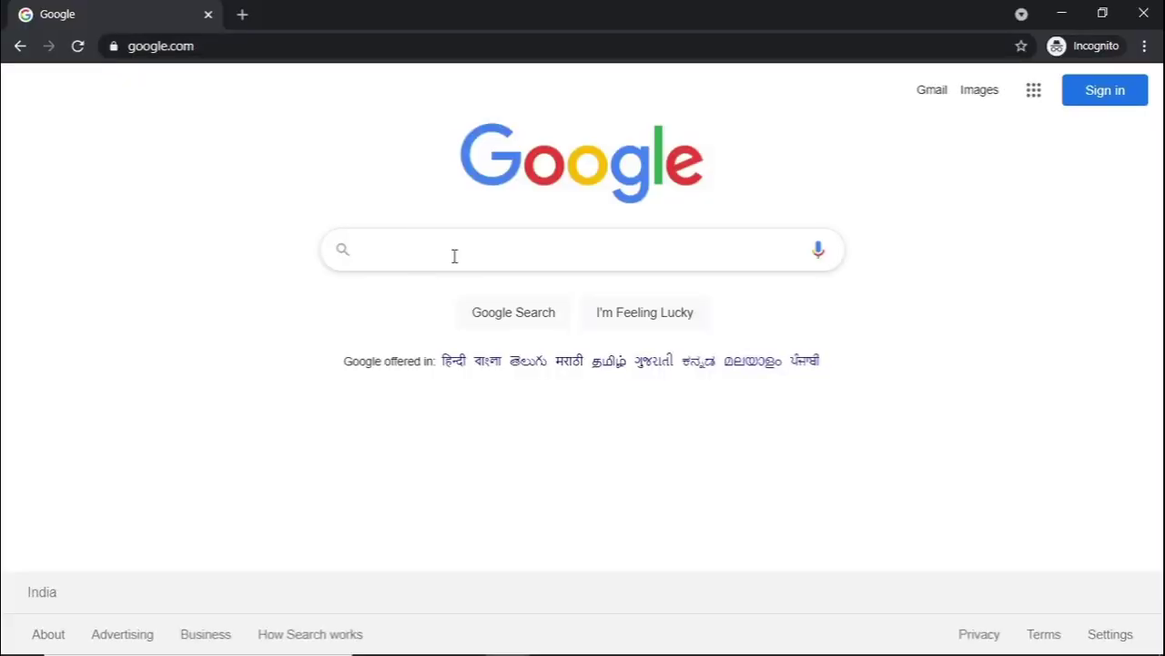
- Search Google for 'solidworks customer portal' and open the portal result
left_click(455, 256)
type("solidw")
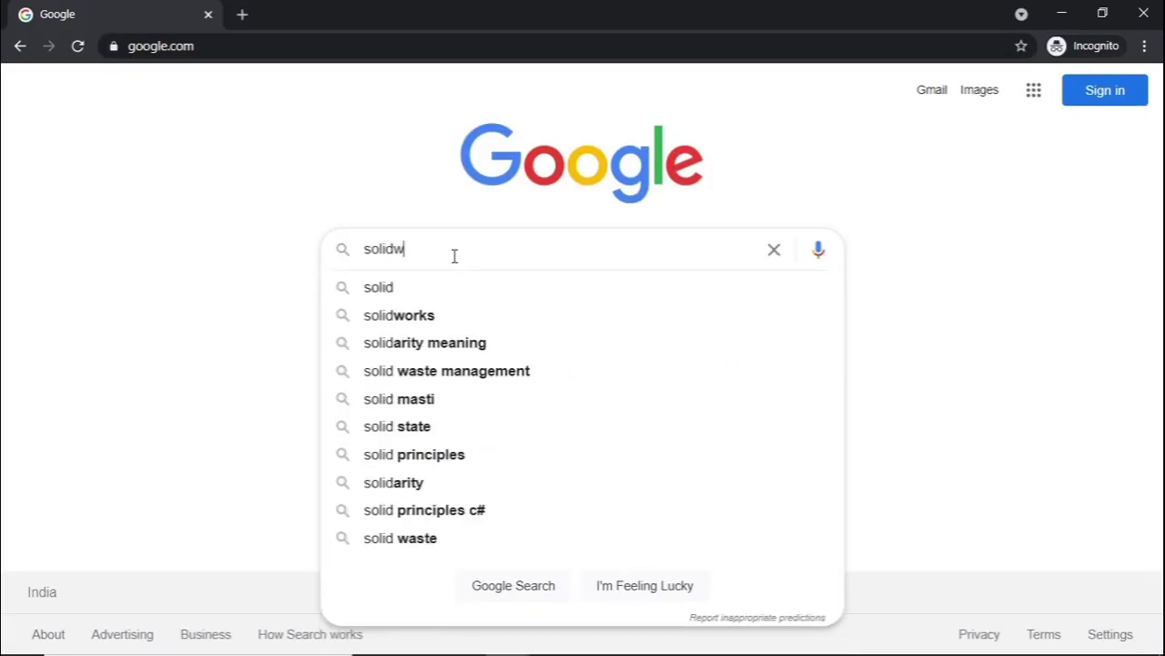
type("orks cus")
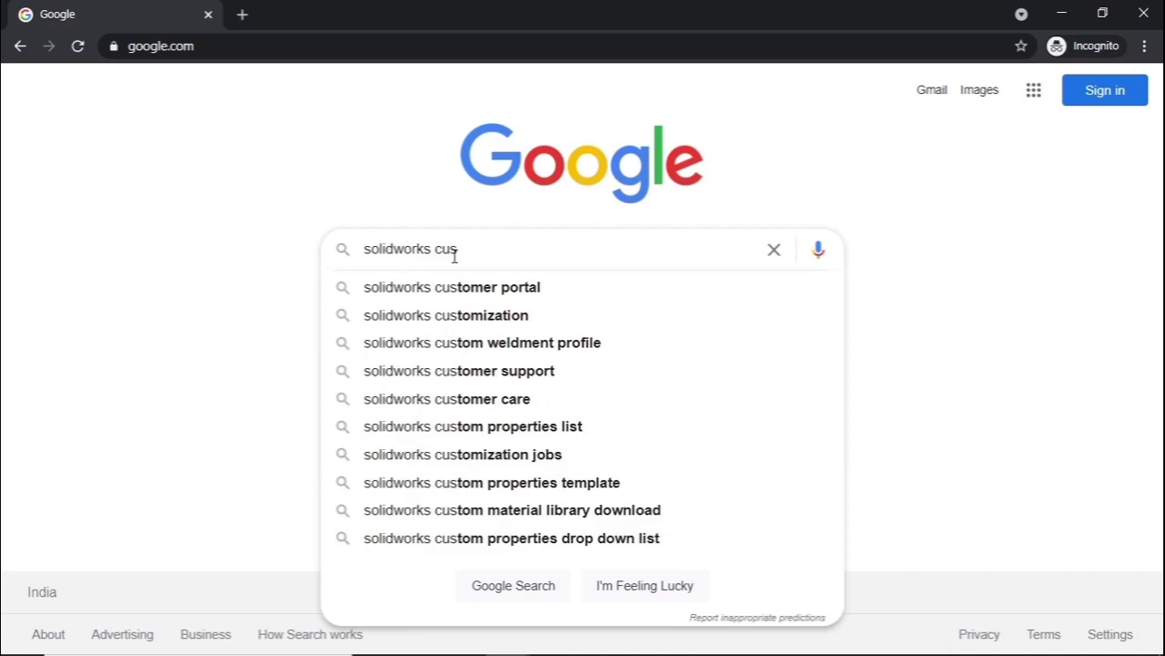
left_click(477, 290)
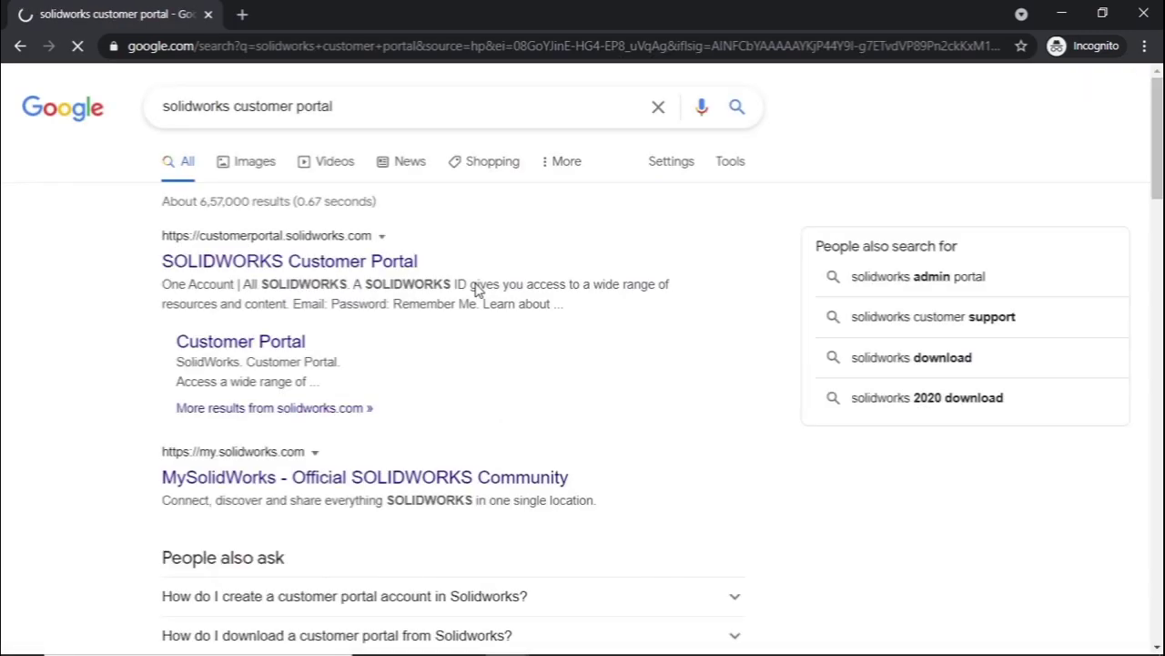
left_click(398, 264)
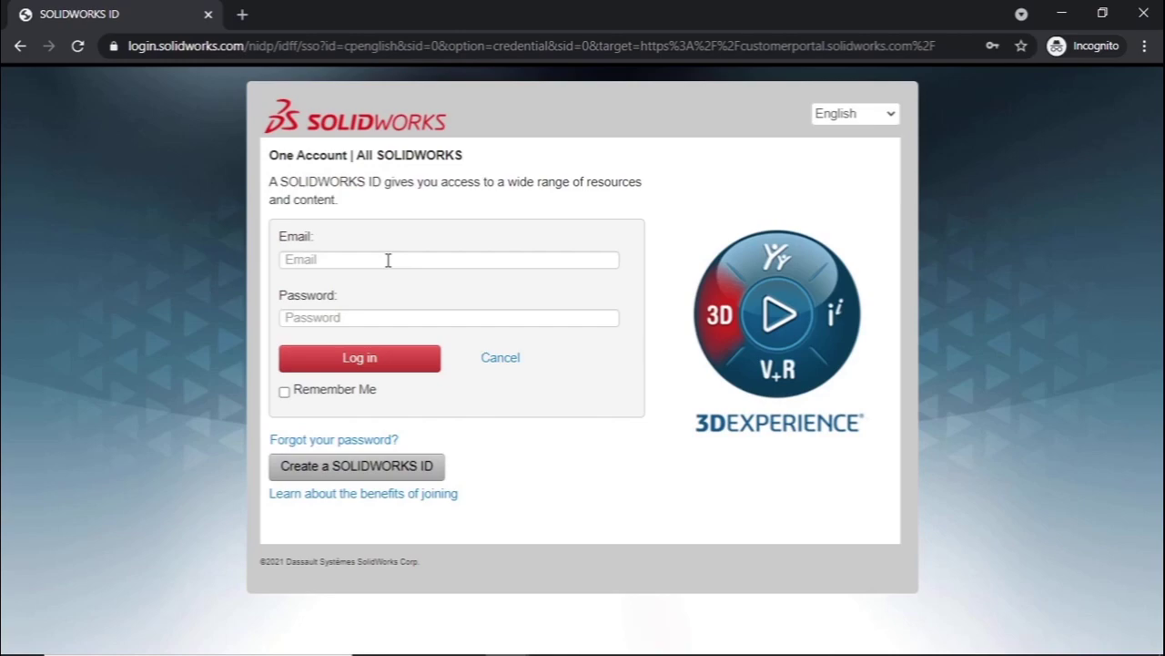
- Sign in with the saved credentials and scroll down to Downloads and Updates
left_click(388, 260)
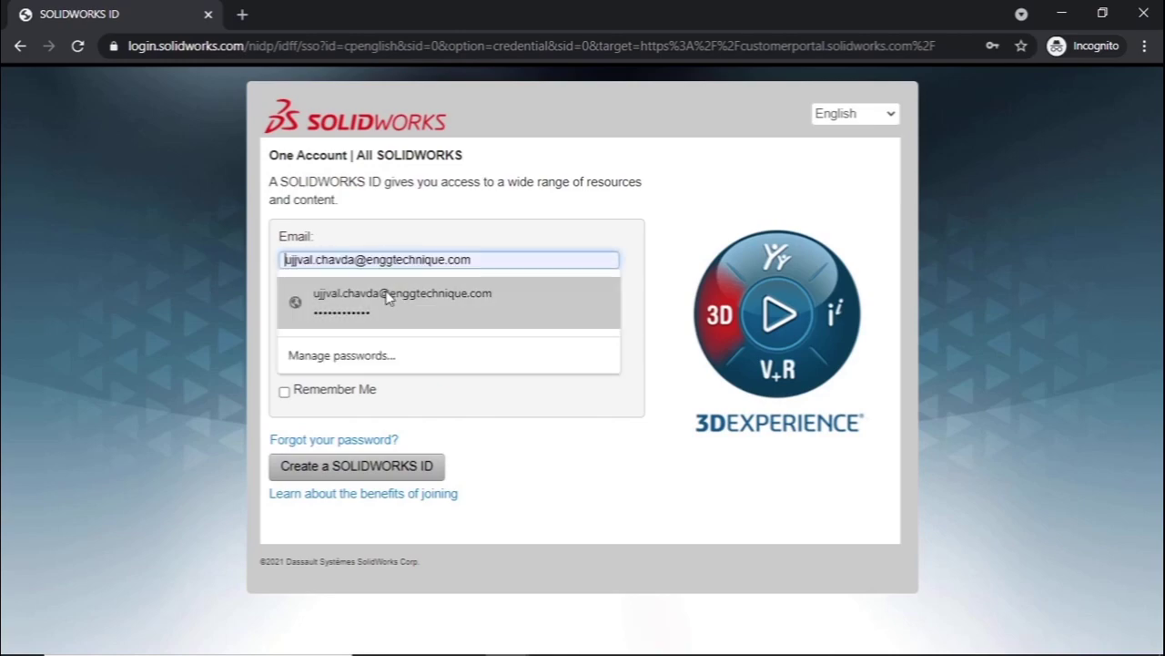
left_click(392, 294)
left_click(360, 357)
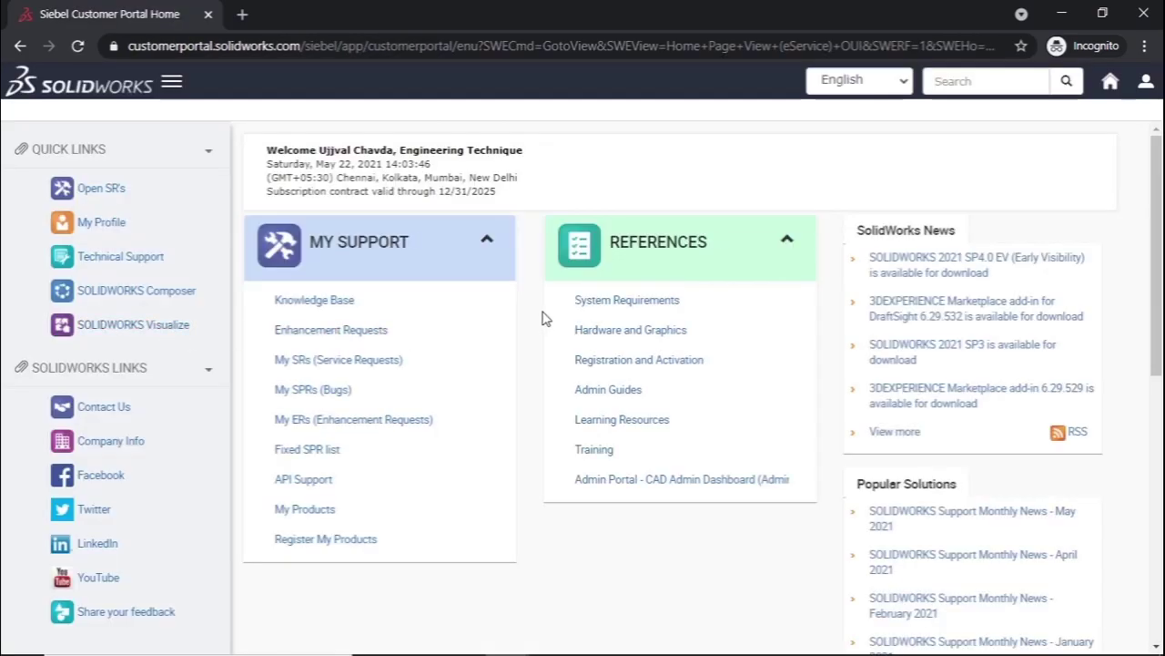
scroll(531, 322, "down", 1)
scroll(532, 322, "down", 3)
scroll(528, 325, "down", 2)
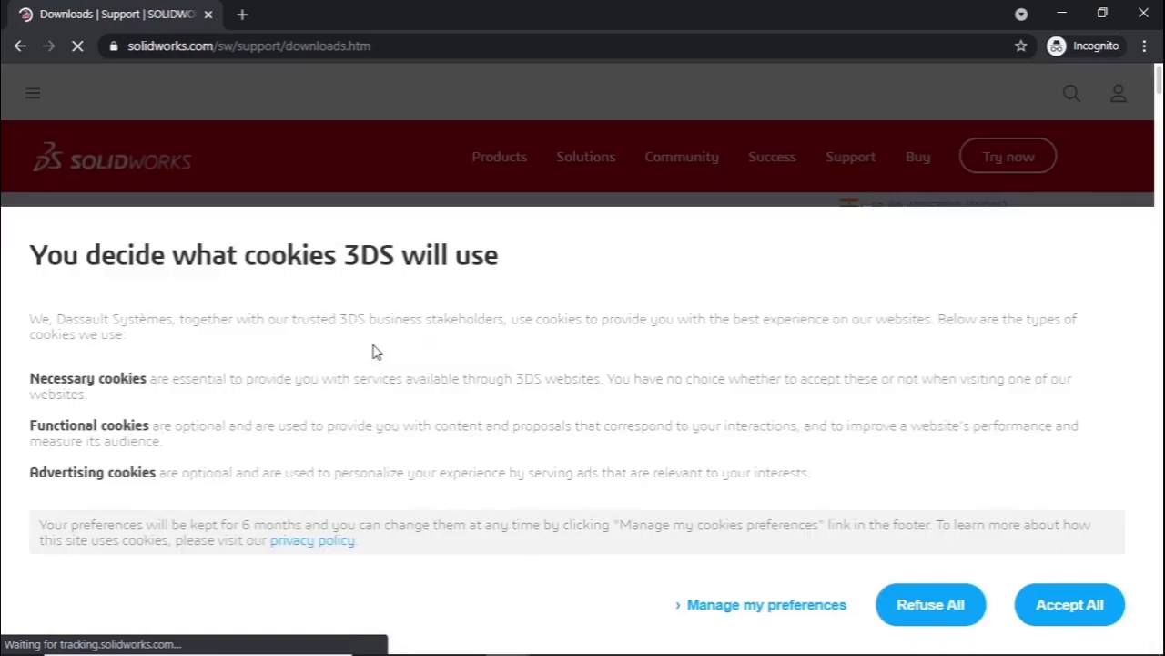
- Accept cookies and save the SOLIDWORKS Extended Reality 2021 Beta 1 installer to Downloads
left_click(1019, 614)
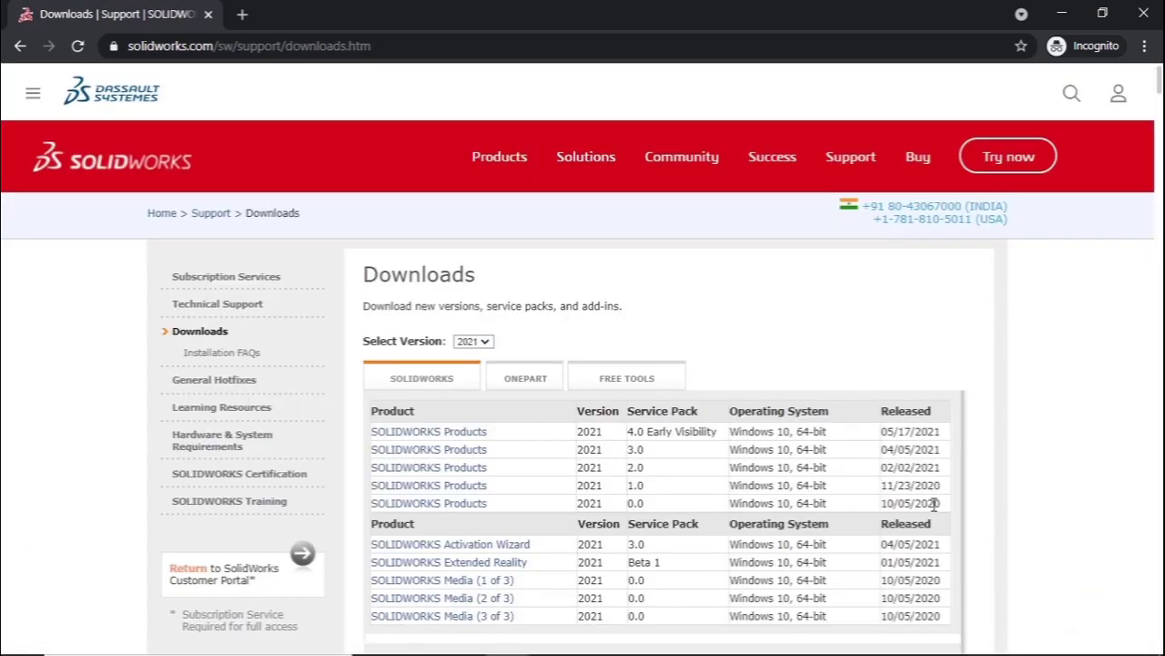
scroll(934, 501, "down", 1)
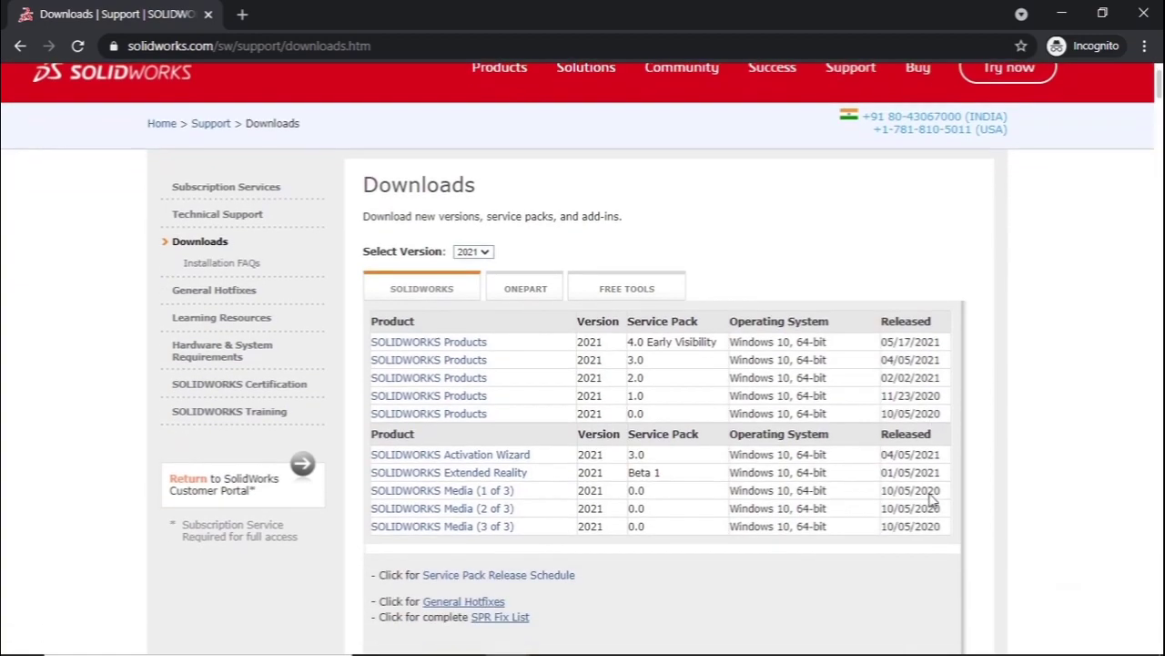
left_click(503, 479)
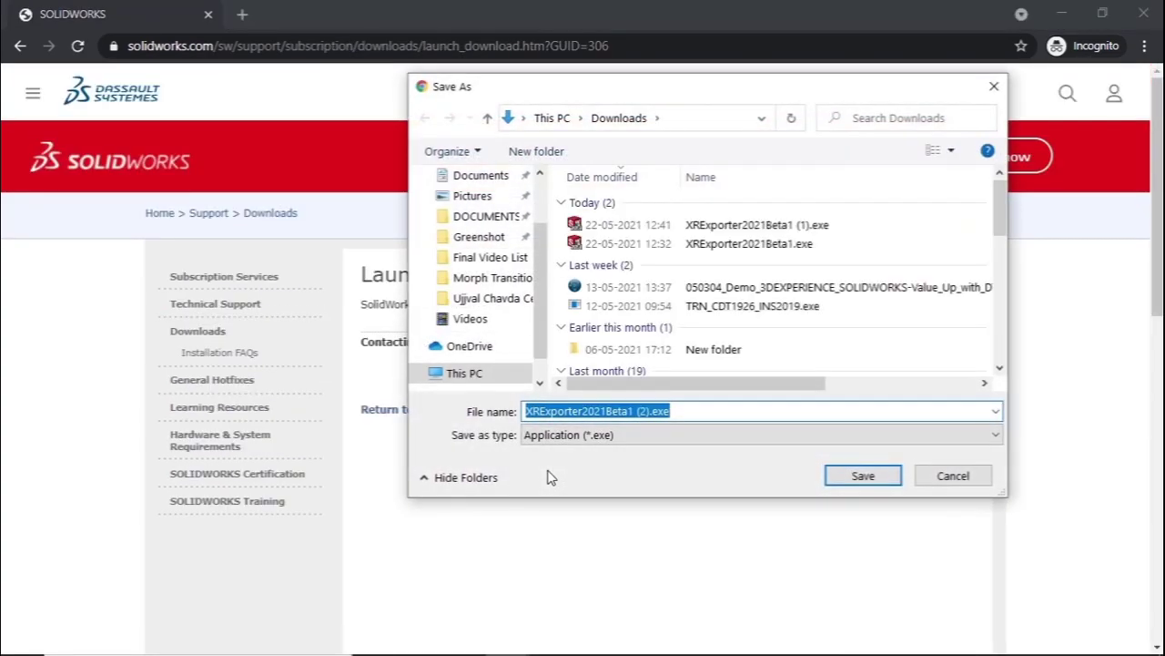
left_click(862, 476)
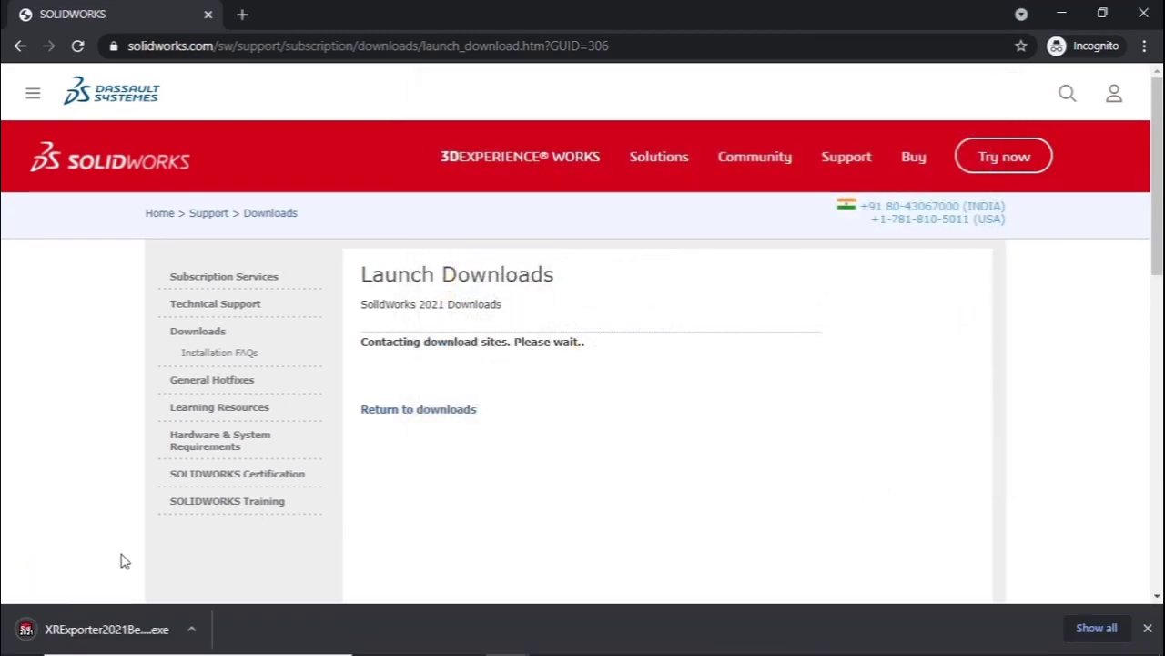
- Install XR Exporter 2021A1 from the downloaded exe with default settings, skipping the Quickstart guide
left_click(110, 626)
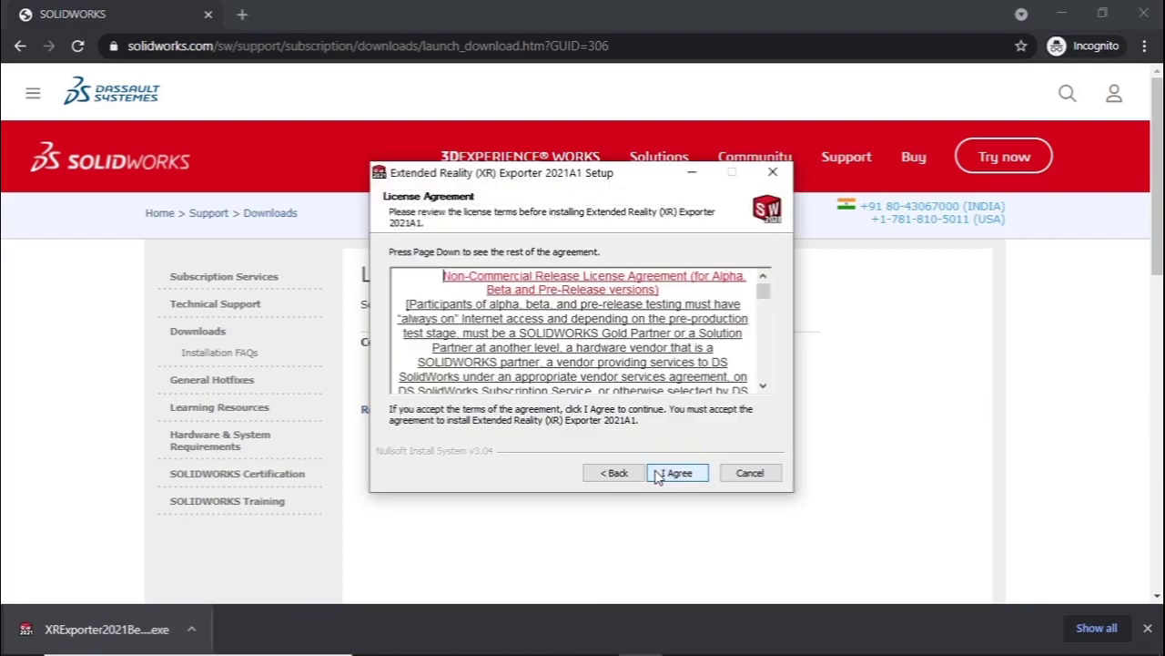
left_click(659, 475)
left_click(664, 475)
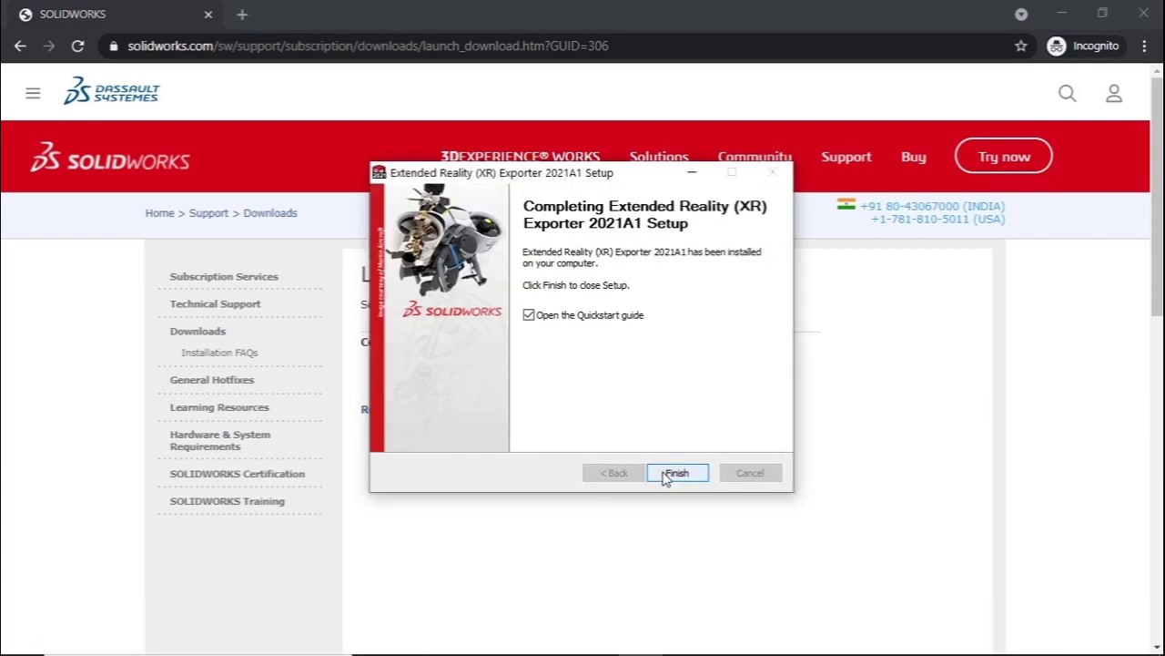
left_click(543, 318)
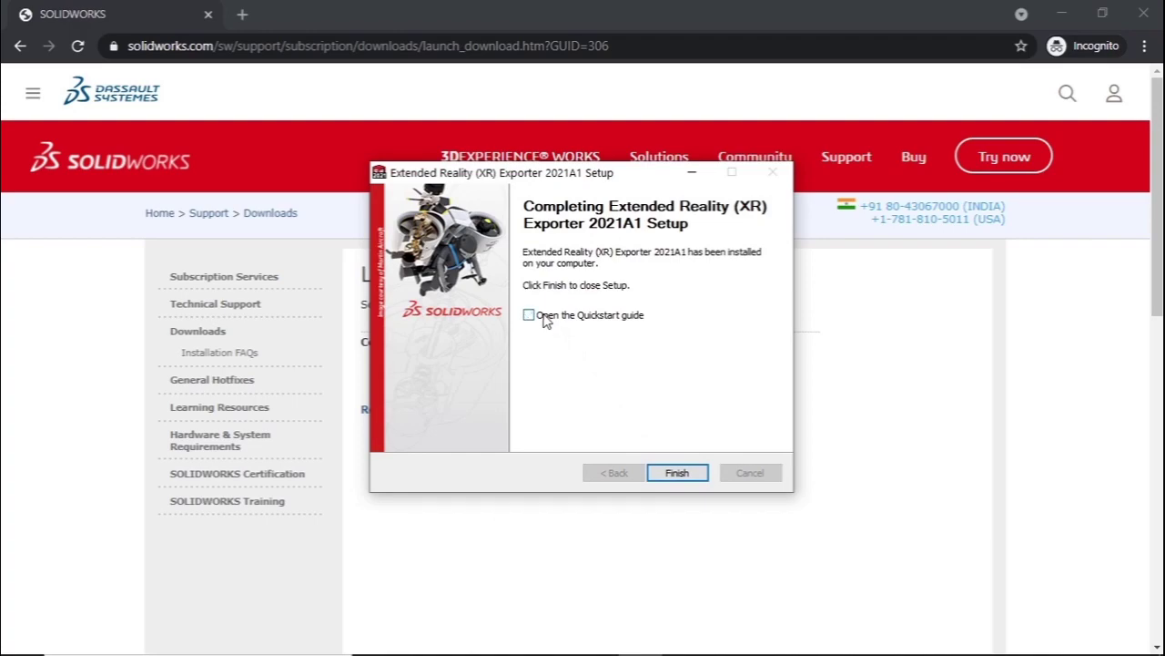
left_click(677, 474)
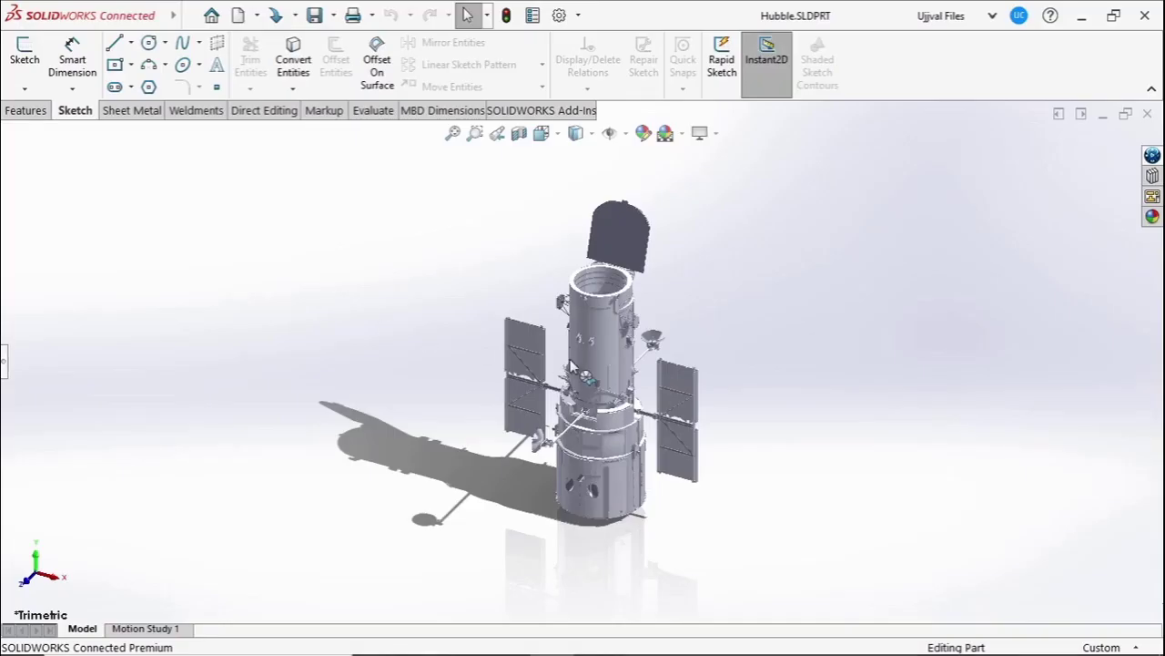
- Tick both the active and startup checkboxes for SOLIDWORKS XR 2021 Exporter under Add-Ins
scroll(644, 339, "down", 2)
scroll(644, 338, "down", 2)
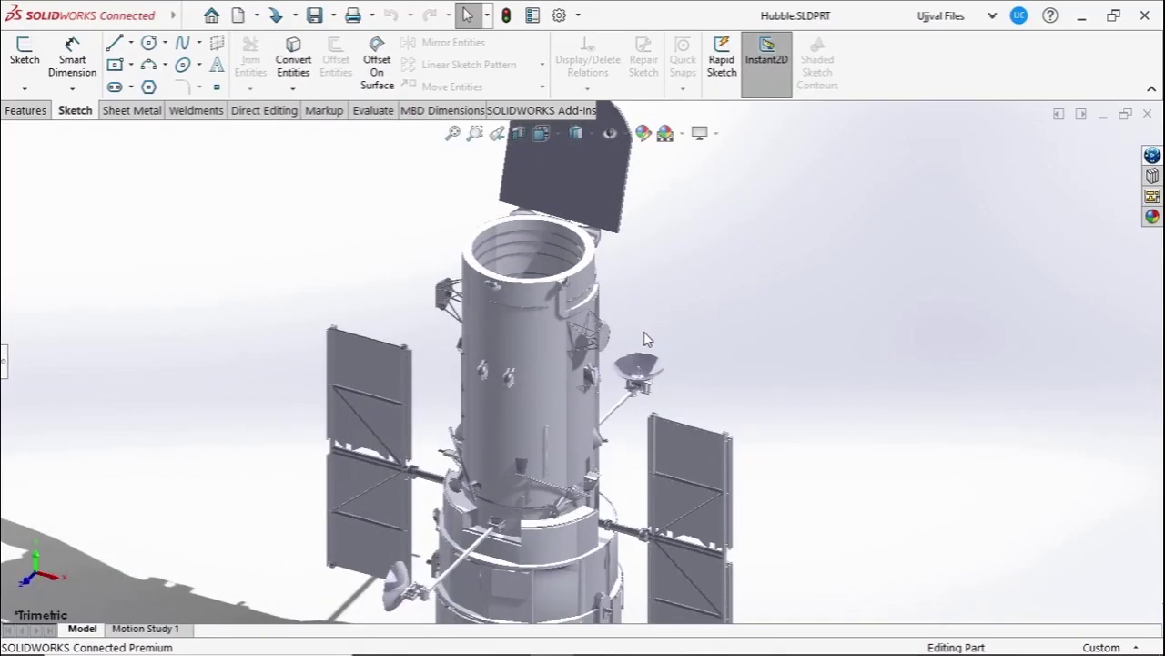
mouse_move(643, 339)
middle_mouse_down()
mouse_move(763, 384)
mouse_move(739, 373)
mouse_move(455, 447)
mouse_move(519, 478)
middle_mouse_up()
left_click(577, 16)
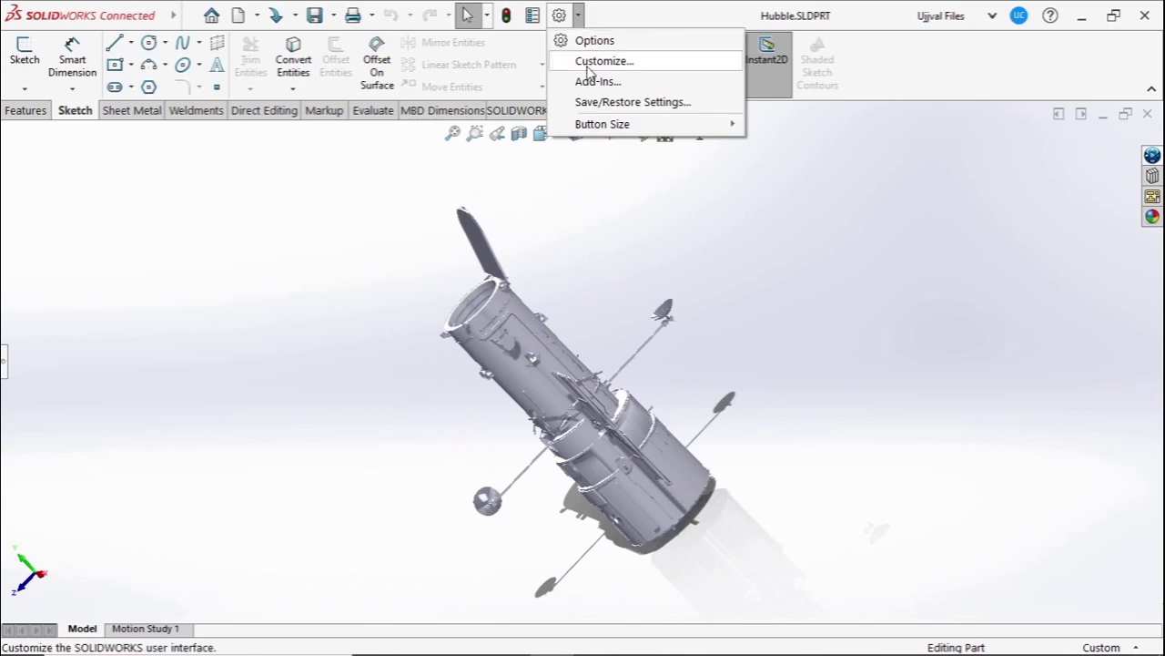
left_click(597, 81)
scroll(644, 206, "down", 1)
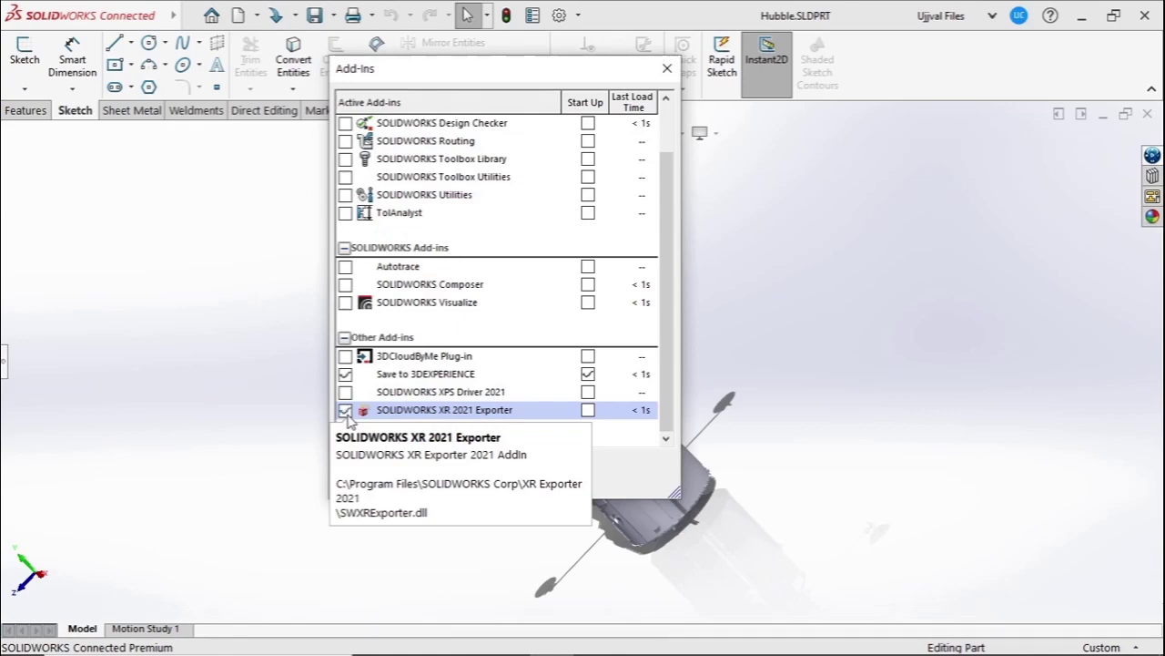
left_click(345, 410)
left_click(588, 410)
left_click(475, 471)
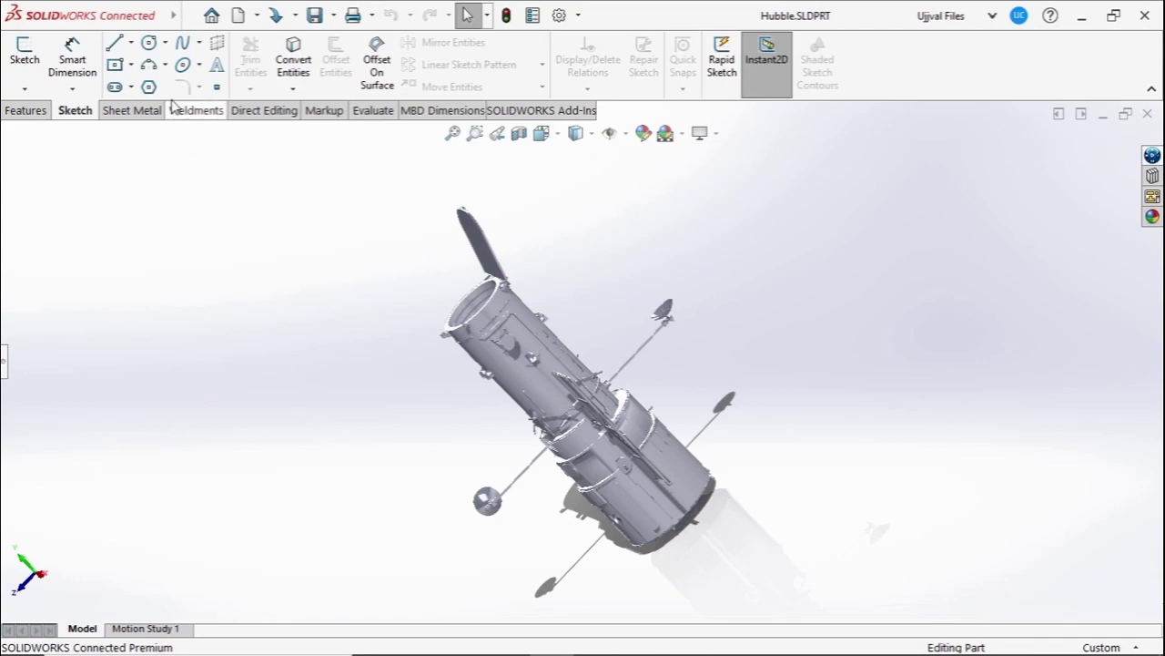
- Export the Hubble part as Extended Reality Binary (.glb) named Hubble Telescope
left_click(190, 17)
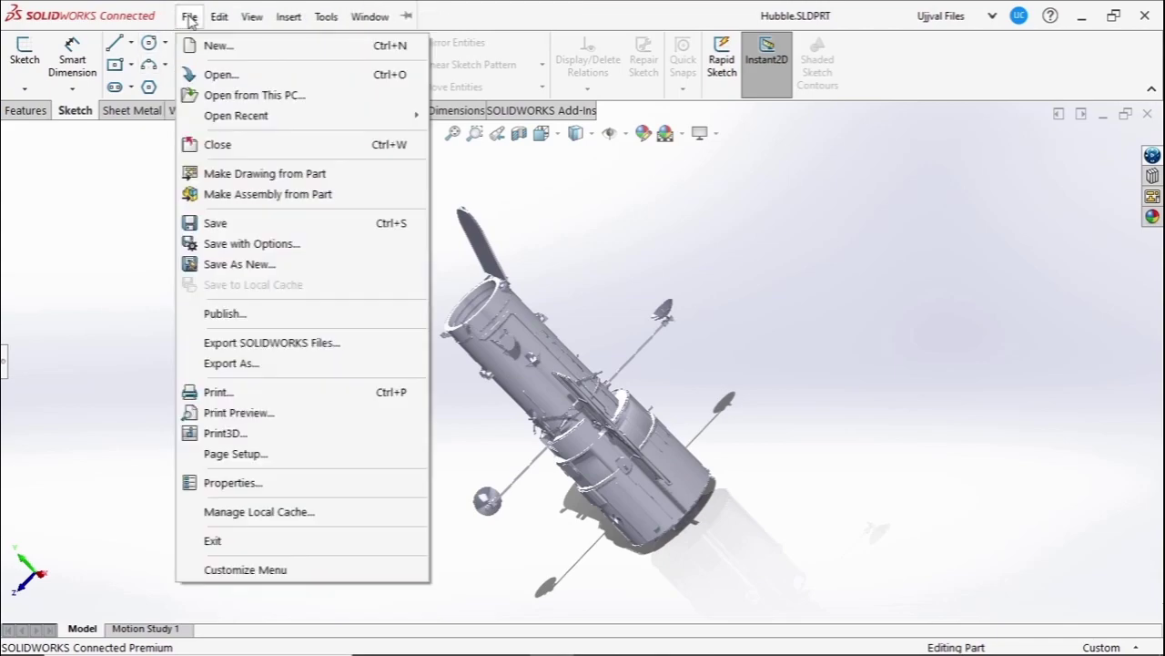
left_click(229, 362)
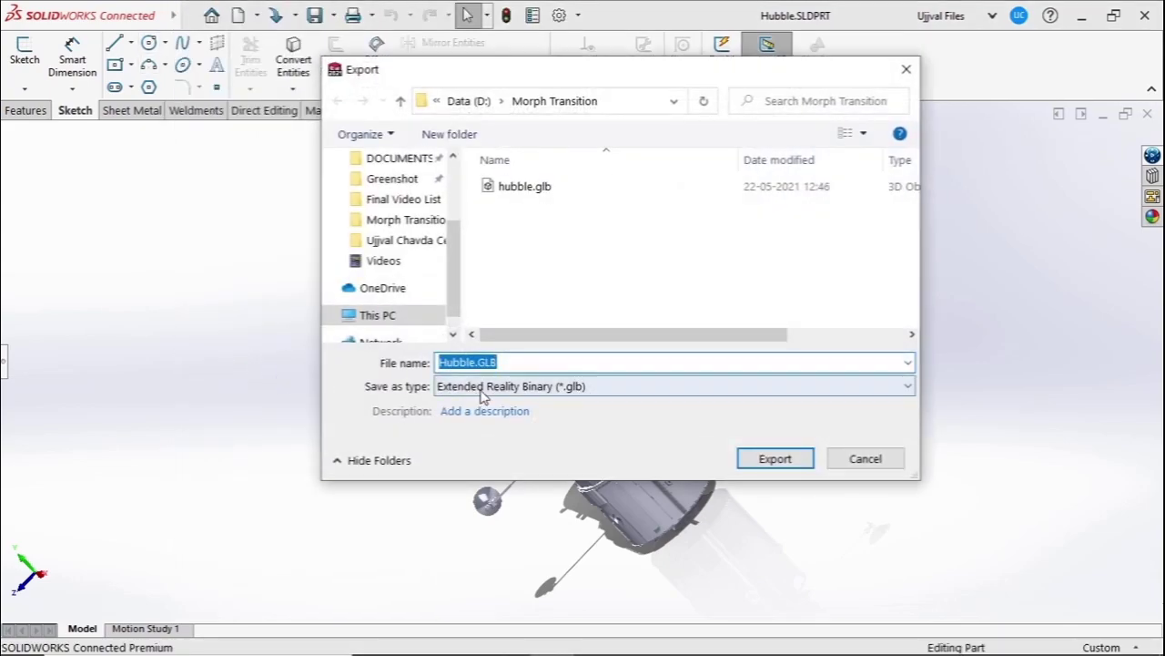
left_click(480, 389)
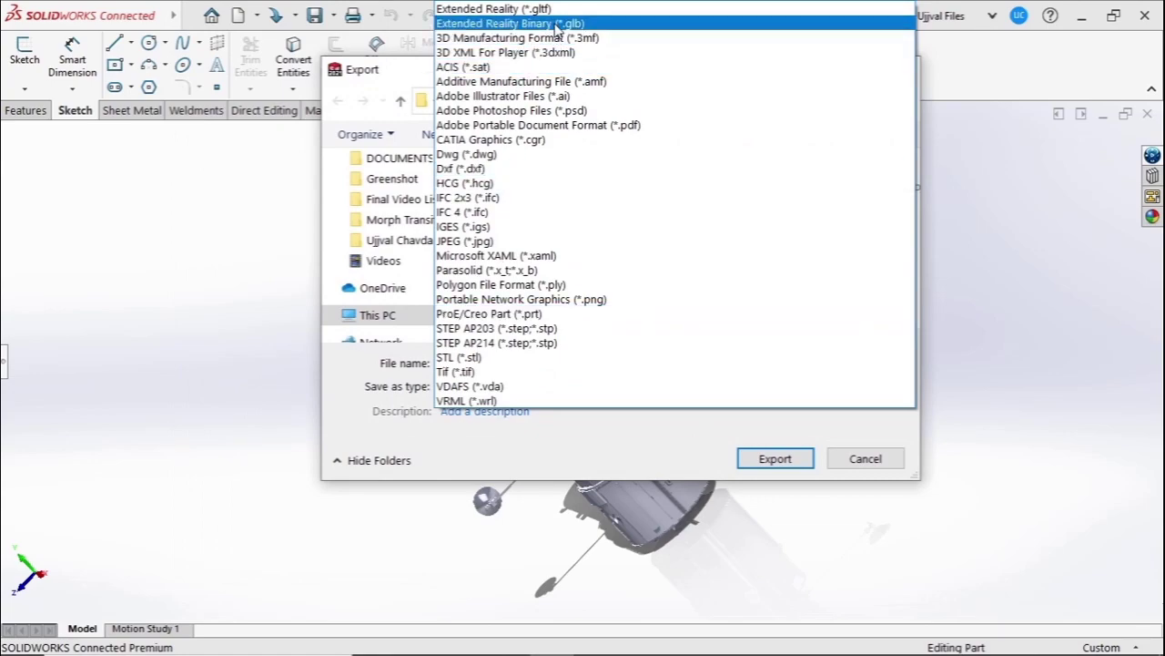
left_click(644, 24)
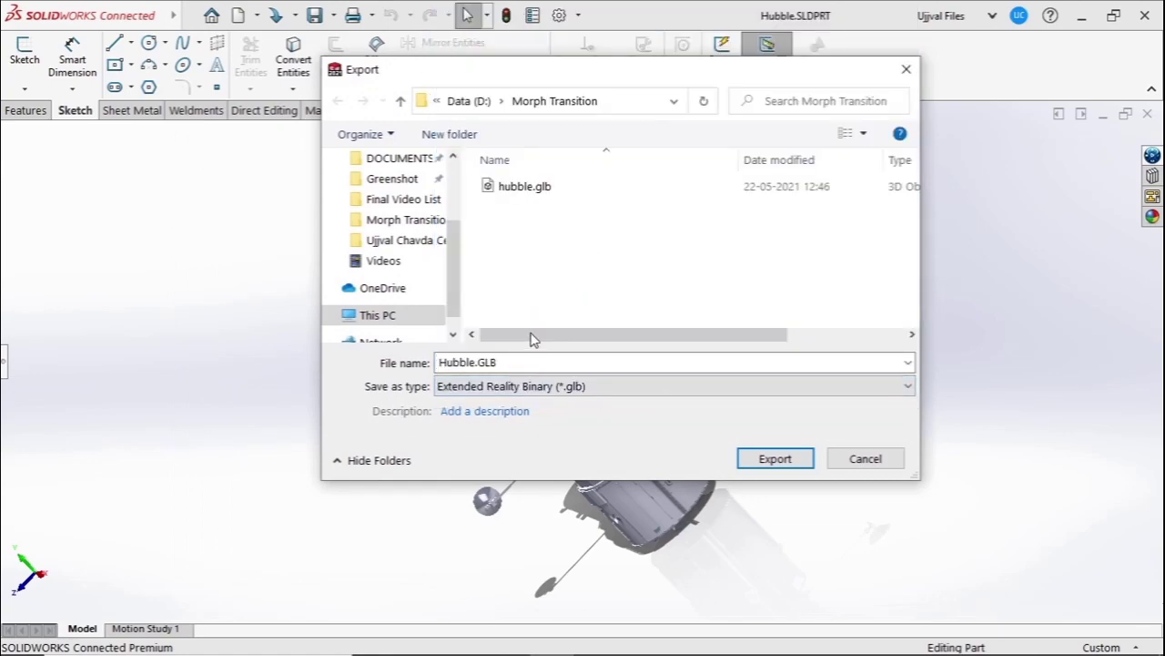
double_click(477, 363)
left_click(476, 362)
type("_")
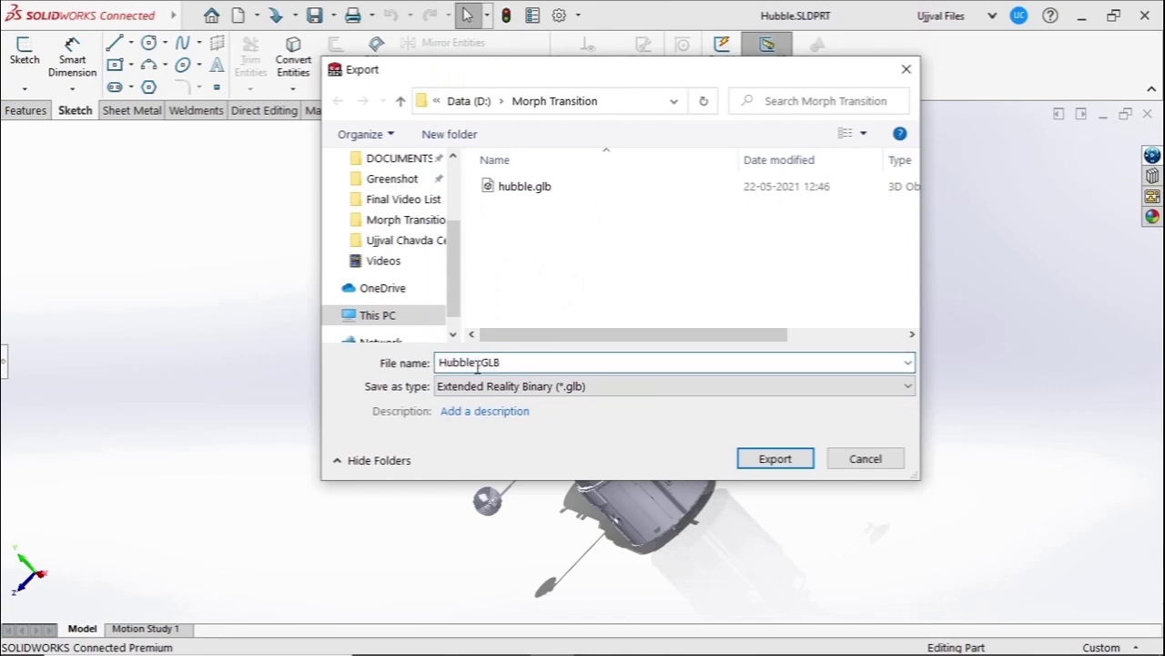
type("Teles")
type("cope")
key("Return")
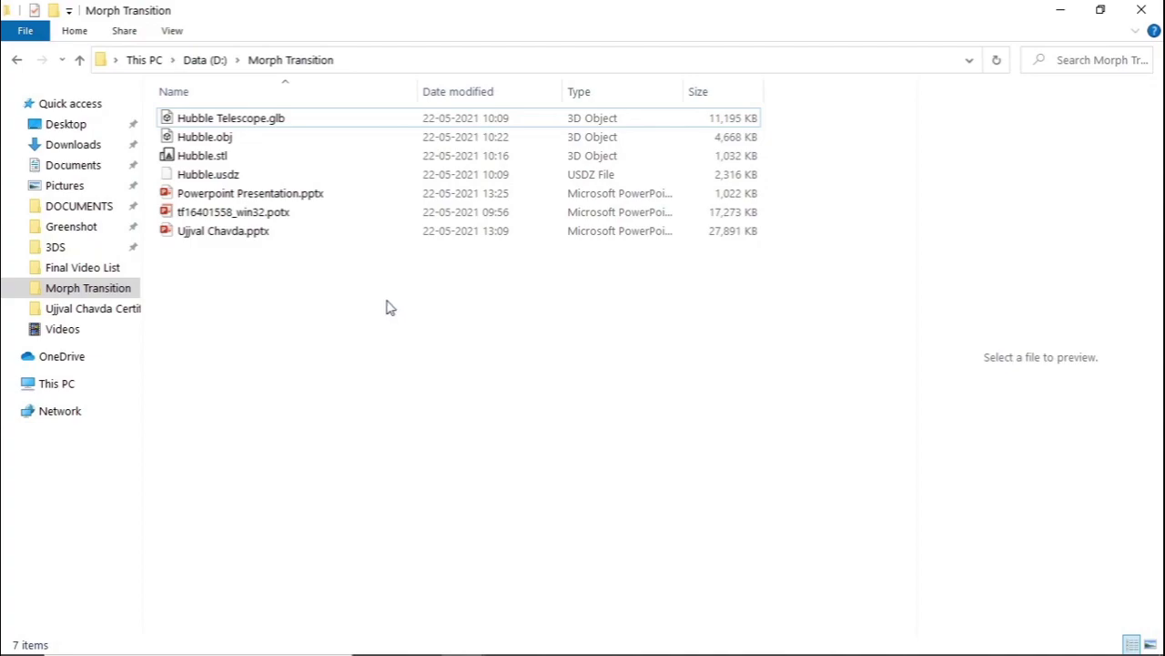
- Open Powerpoint Presentation.pptx from the Morph Transition folder in File Explorer
left_click(340, 203)
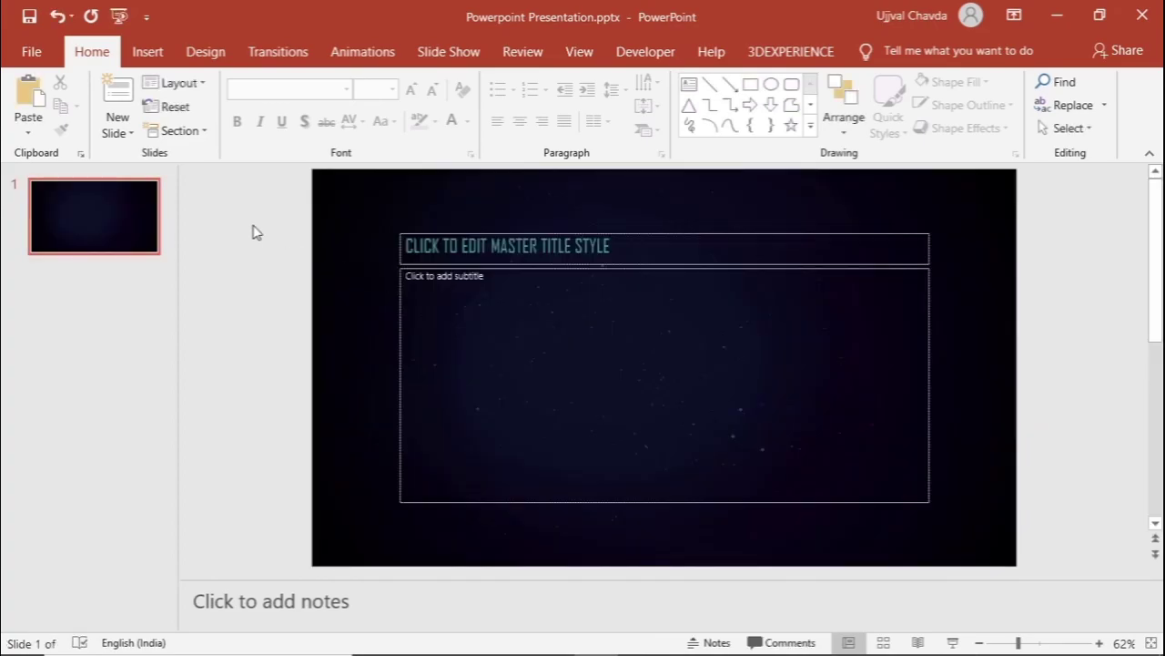
- Insert the Hubble Telescope.glb 3D model from a file onto the title slide
left_click(148, 52)
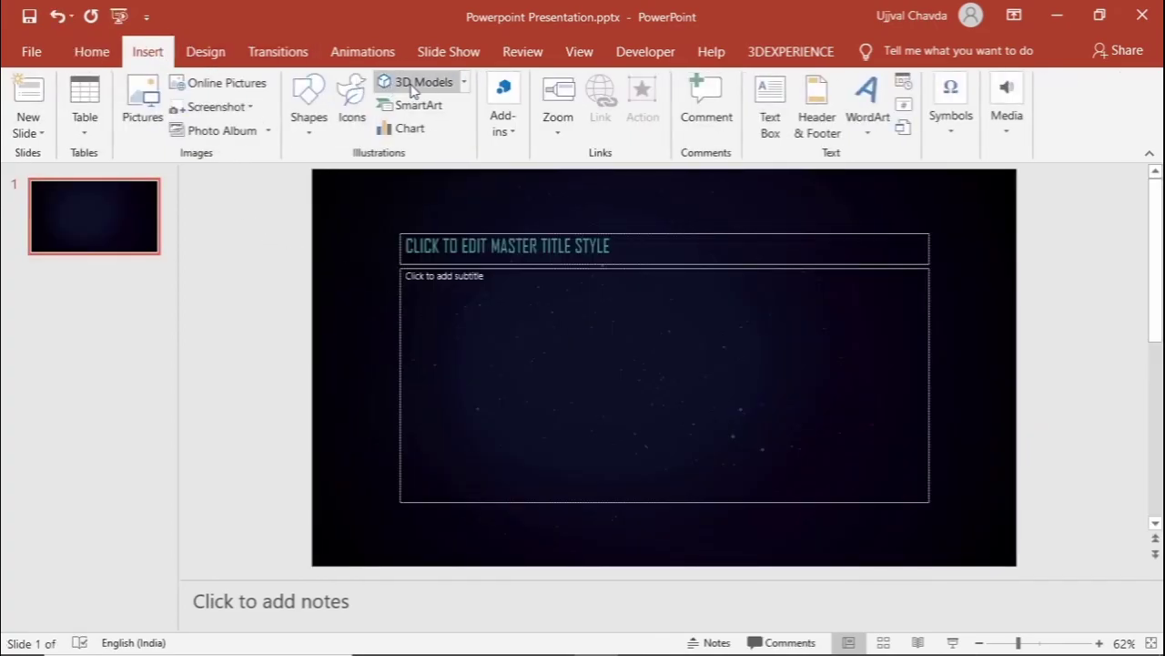
left_click(464, 82)
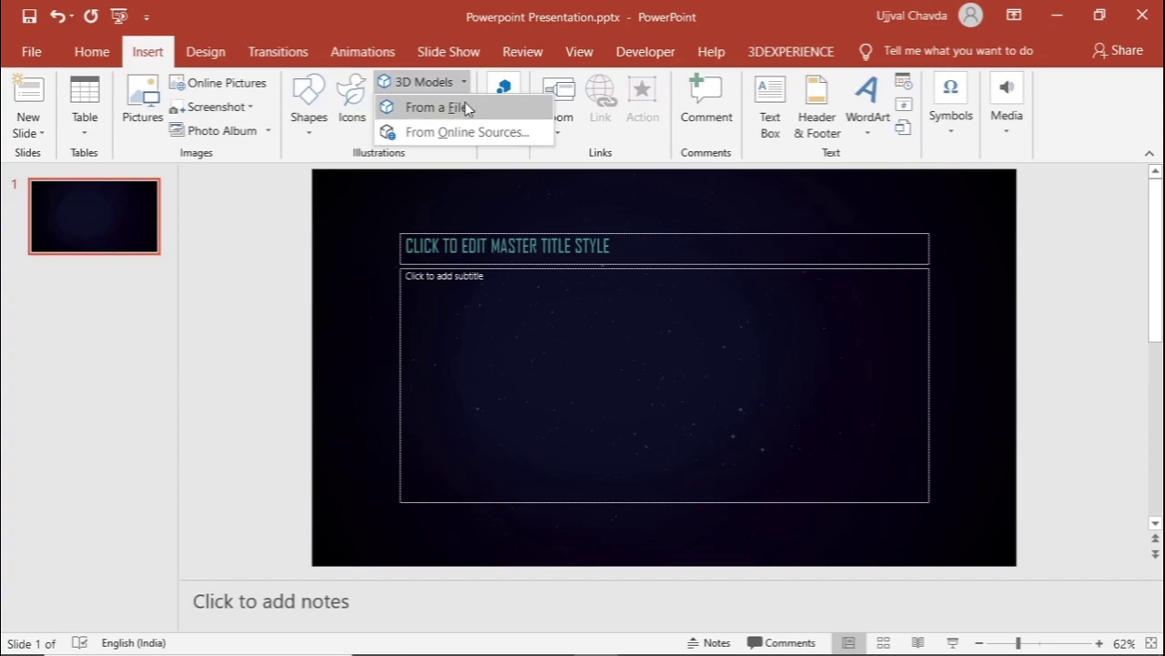
left_click(465, 107)
left_click(283, 132)
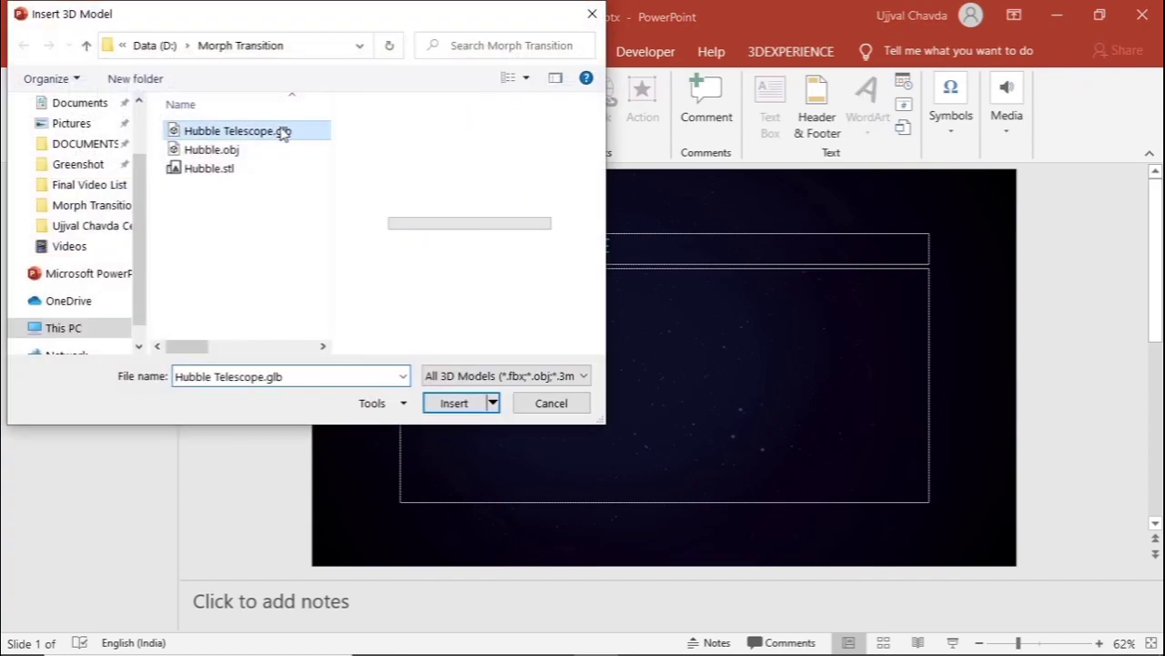
left_click(458, 406)
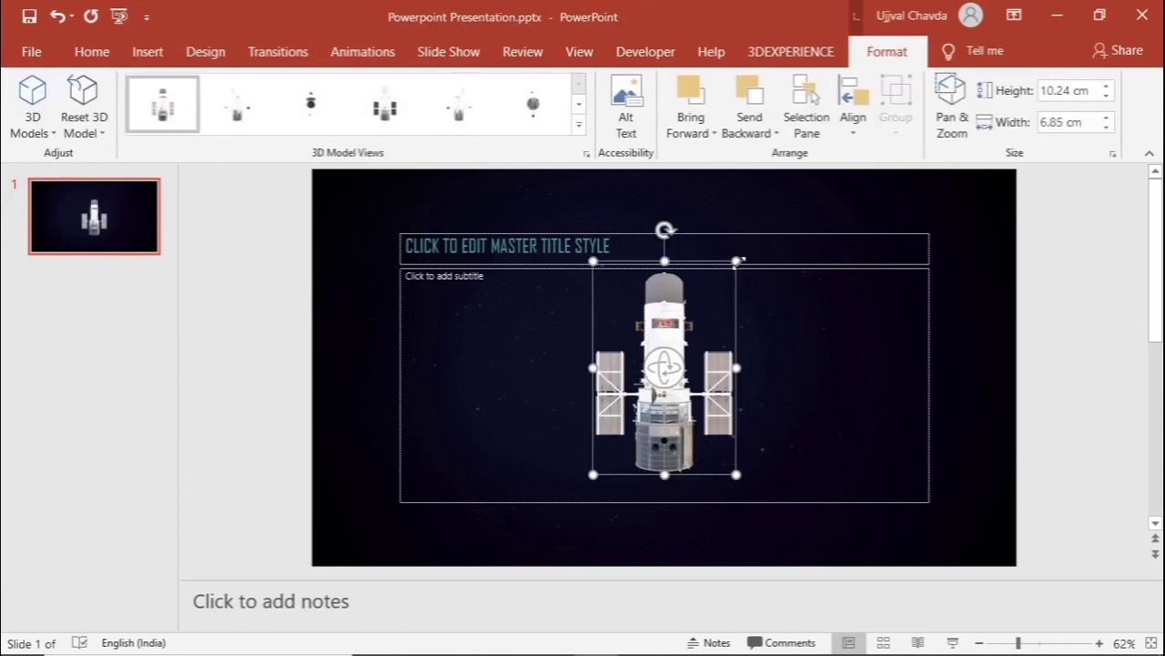
- Enlarge and tilt the Hubble model, placing it on the slide's right side
left_click_drag(736, 262, 799, 239)
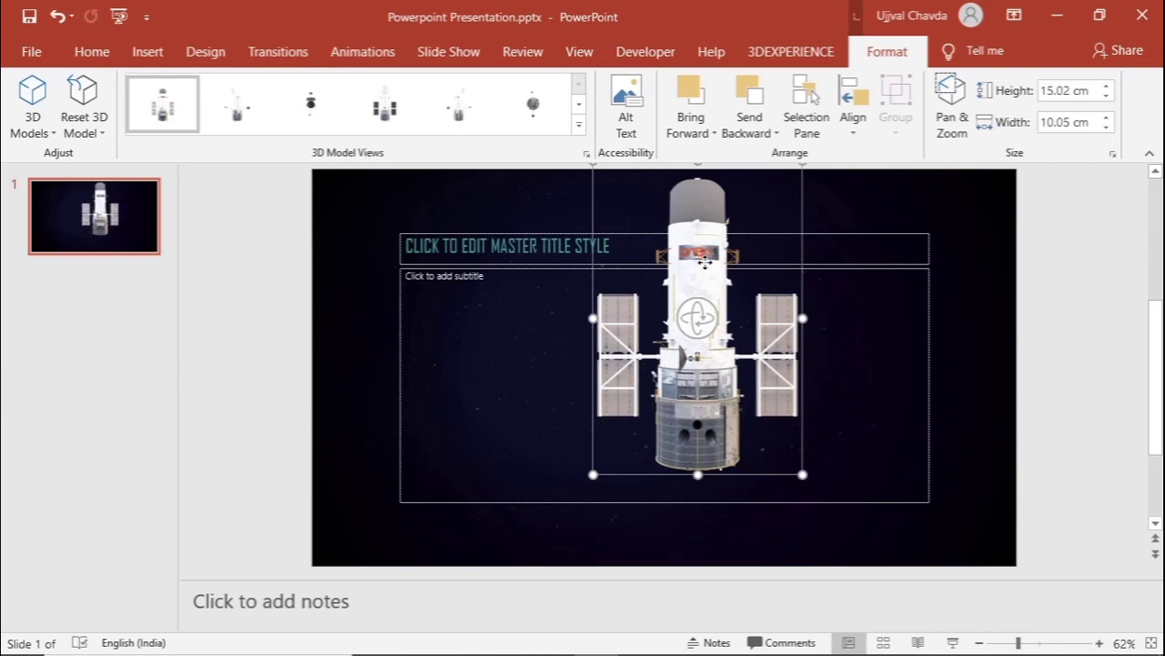
left_click_drag(701, 264, 836, 315)
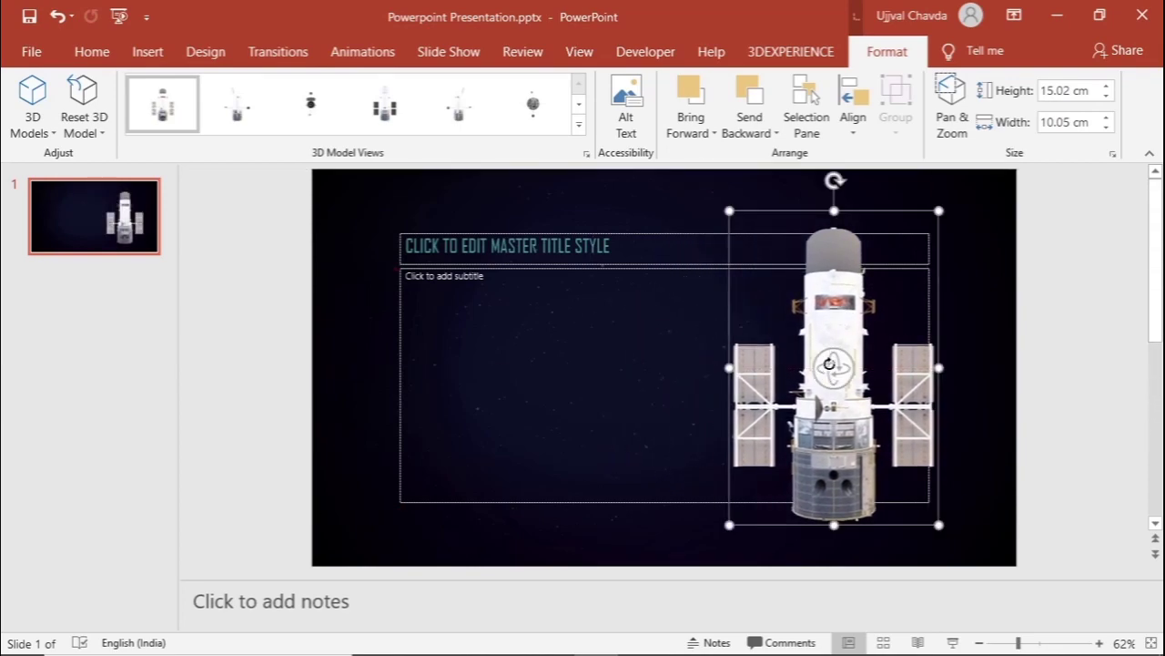
left_click_drag(833, 362, 901, 591)
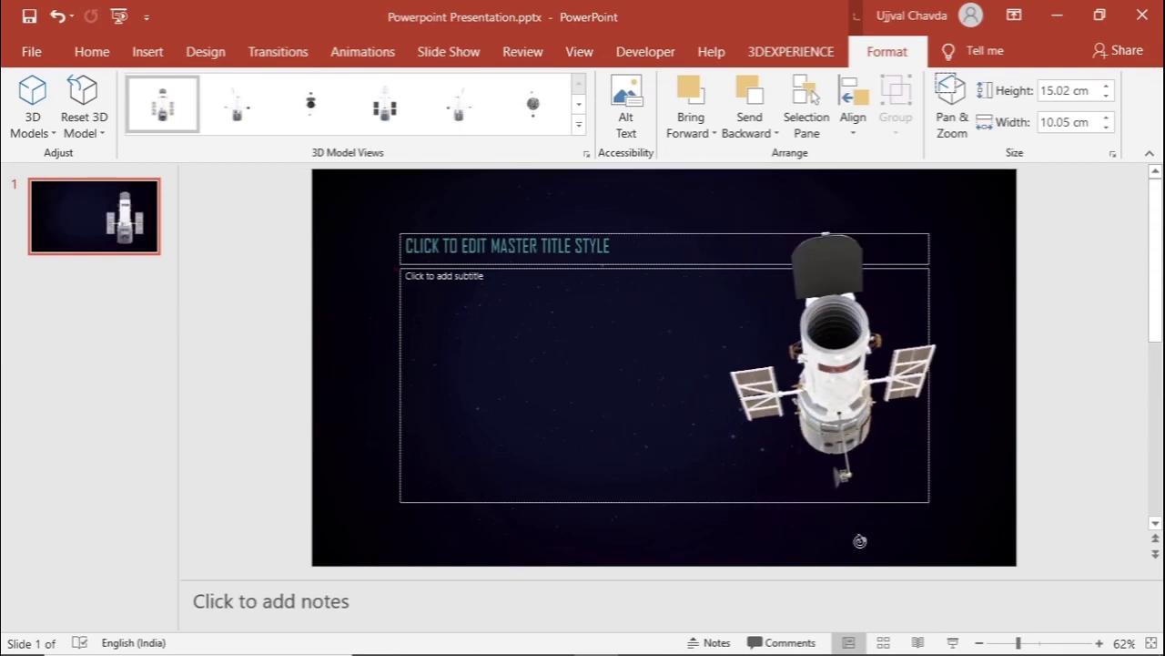
left_click_drag(901, 591, 916, 640)
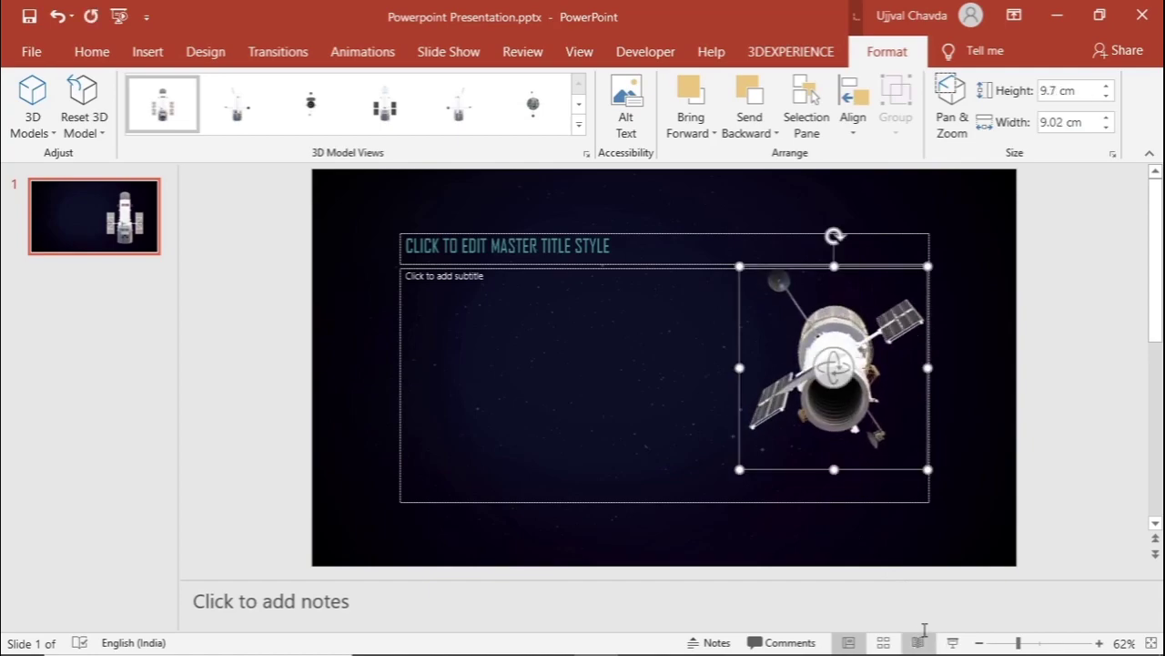
left_click_drag(739, 470, 664, 521)
left_click_drag(811, 410, 877, 358)
right_click(96, 208)
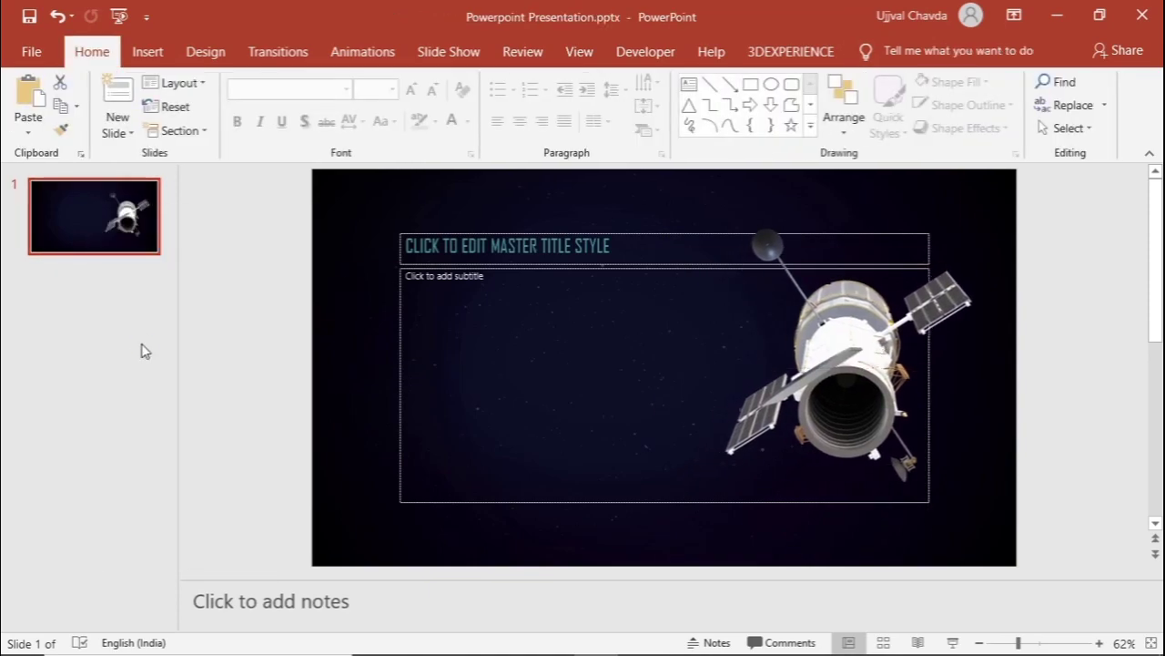
- Duplicate the slide and move slide 2's Hubble model to the left
key("ctrl+m")
mouse_move(848, 320)
left_mouse_down()
mouse_move(504, 320)
mouse_move(515, 322)
left_mouse_up()
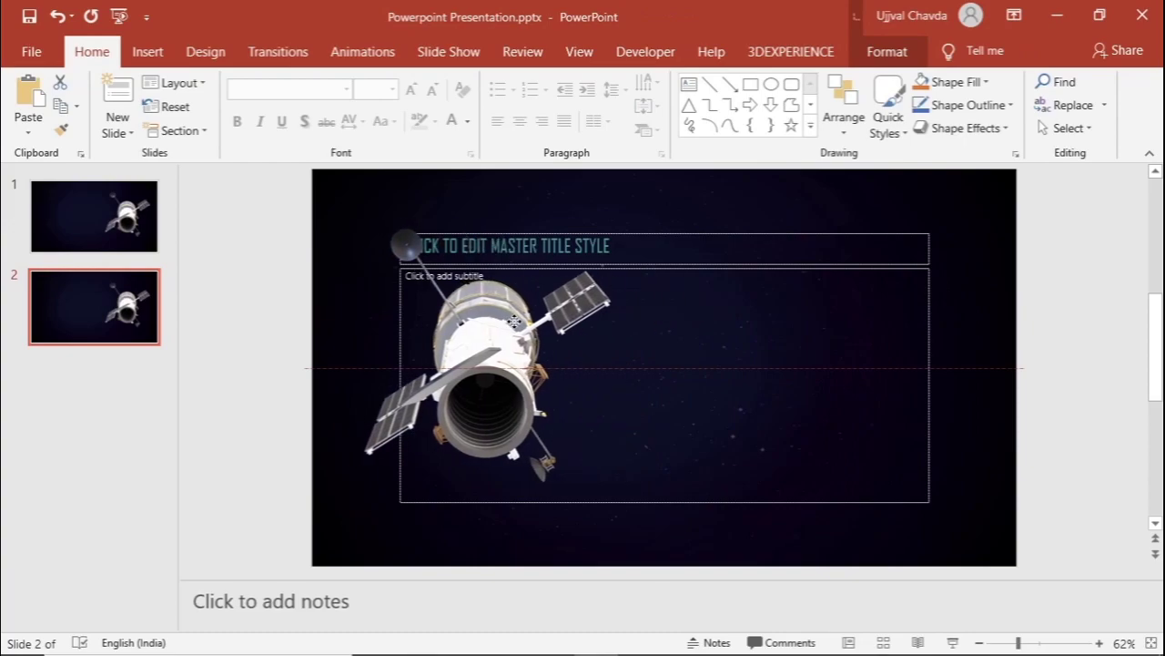
right_click(515, 322)
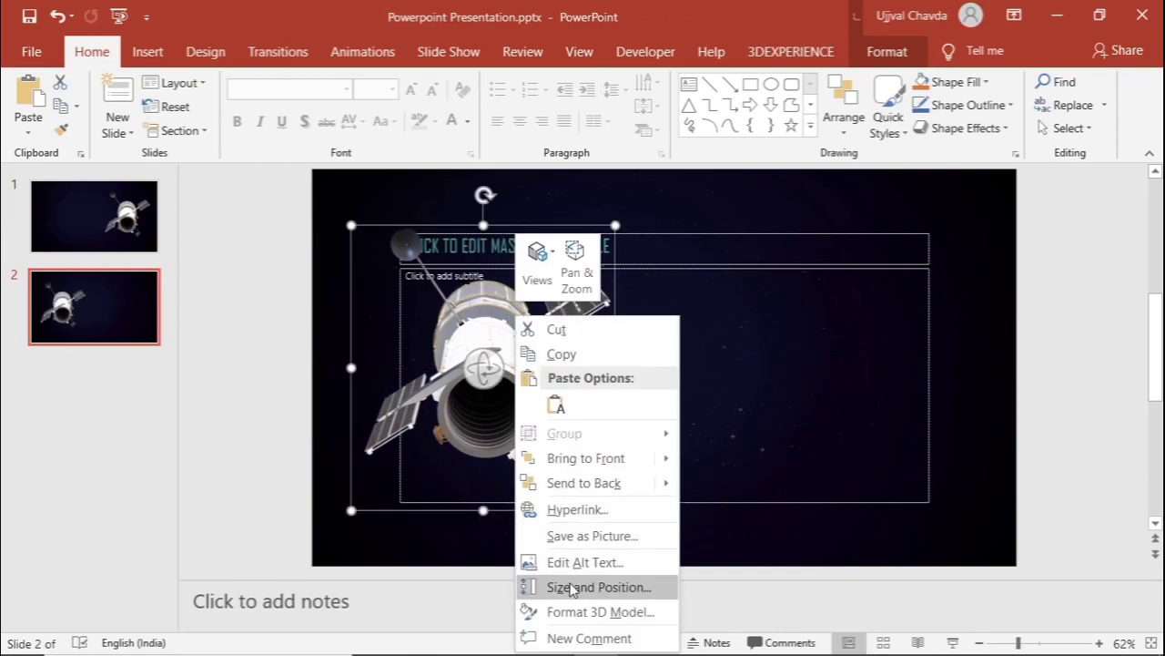
key("Escape")
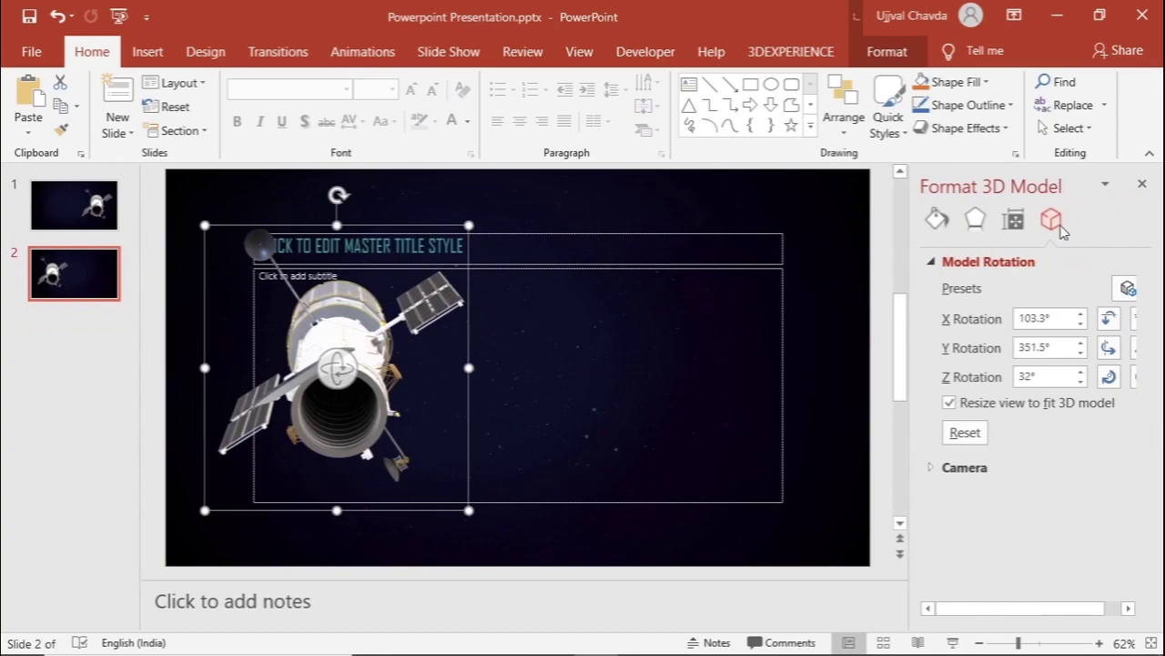
left_click_drag(910, 276, 837, 276)
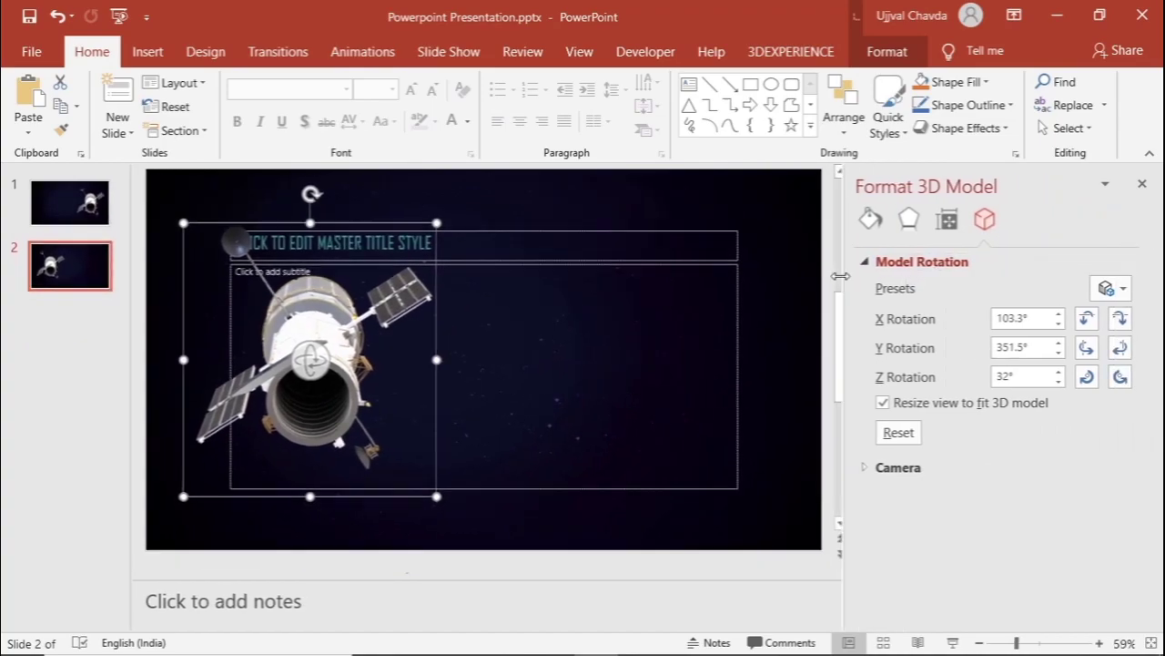
- Turn the model sideways using the X, Y and Z rotation buttons in Format 3D Model
left_click(1118, 326)
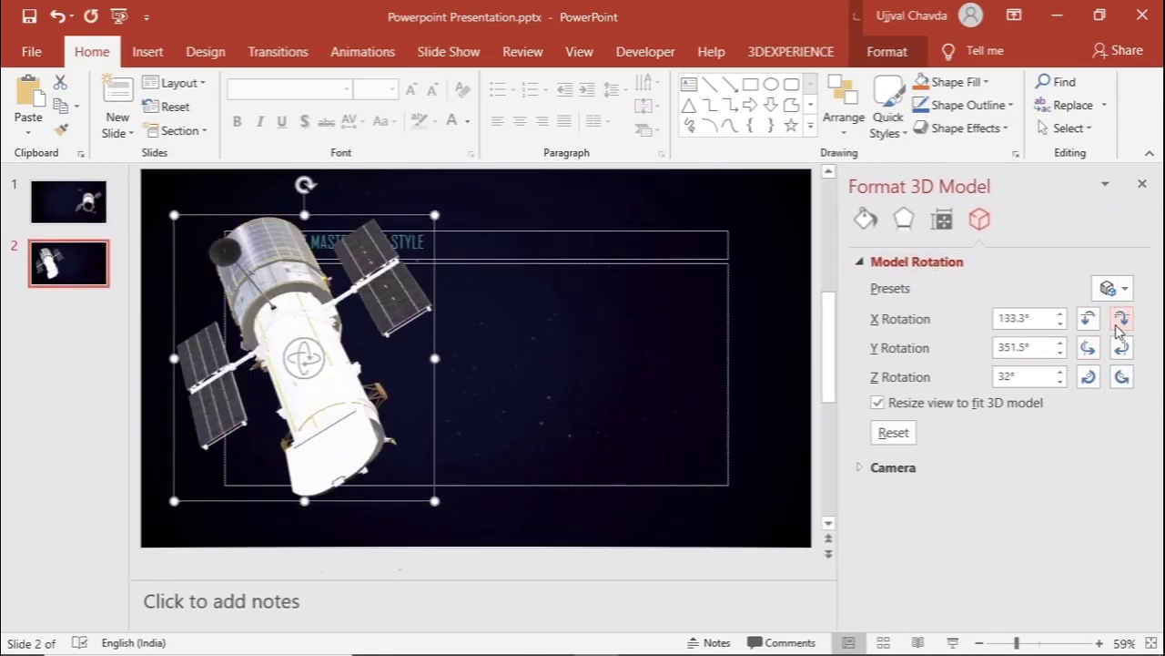
left_click(1092, 352)
left_click(1092, 351)
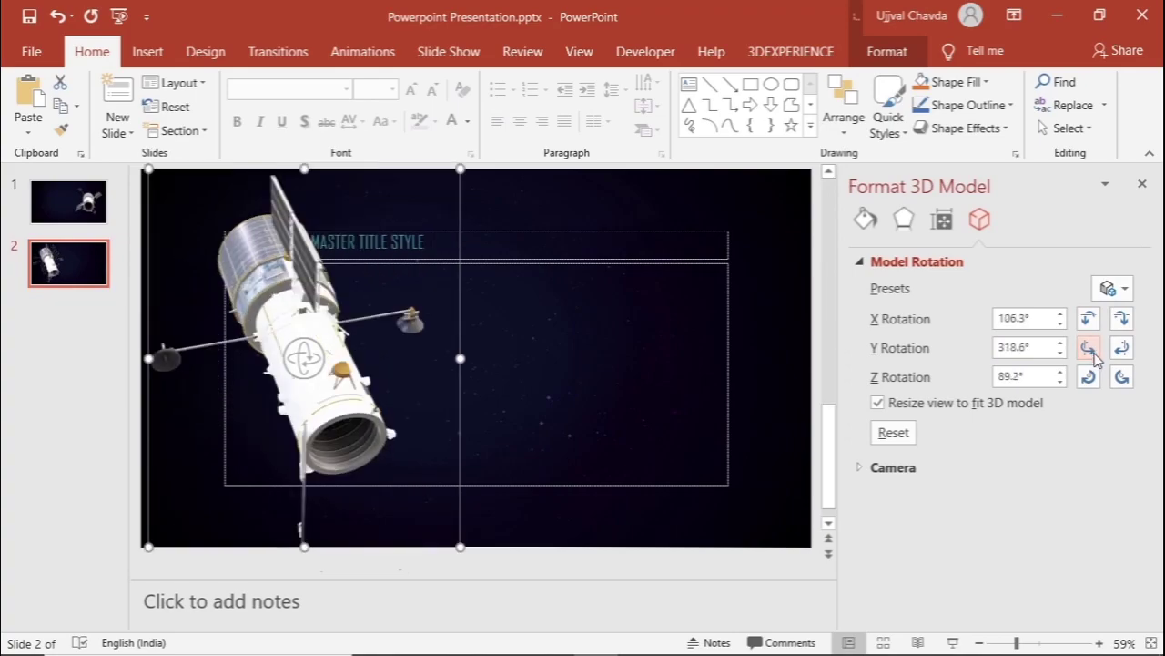
left_click(1125, 376)
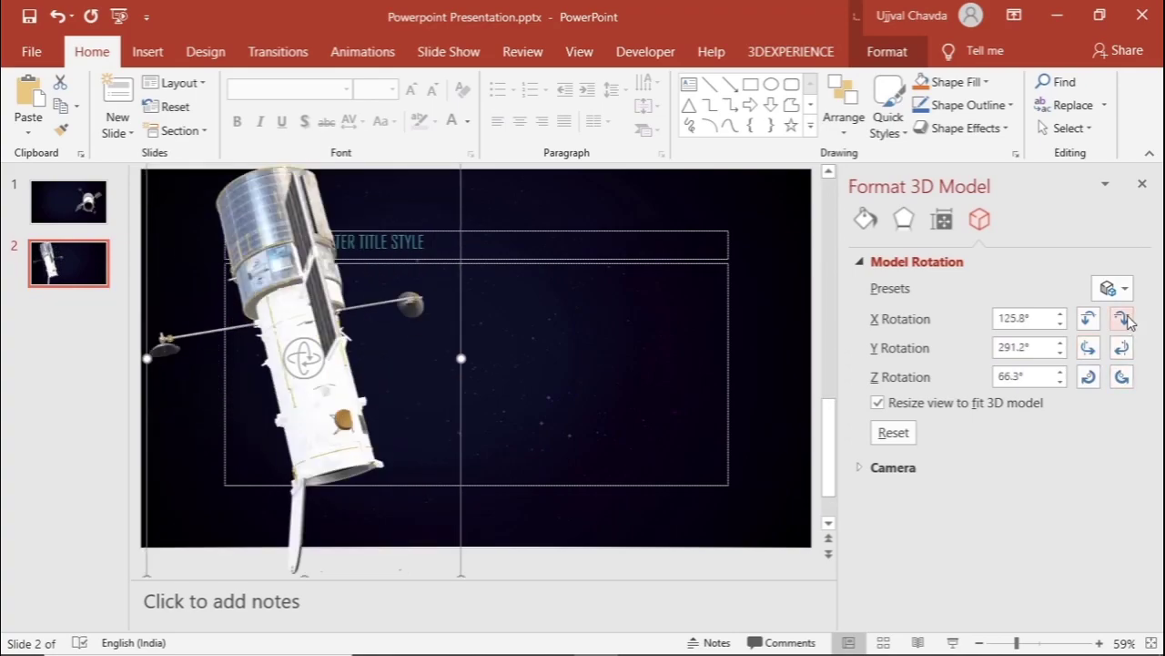
left_click(1091, 318)
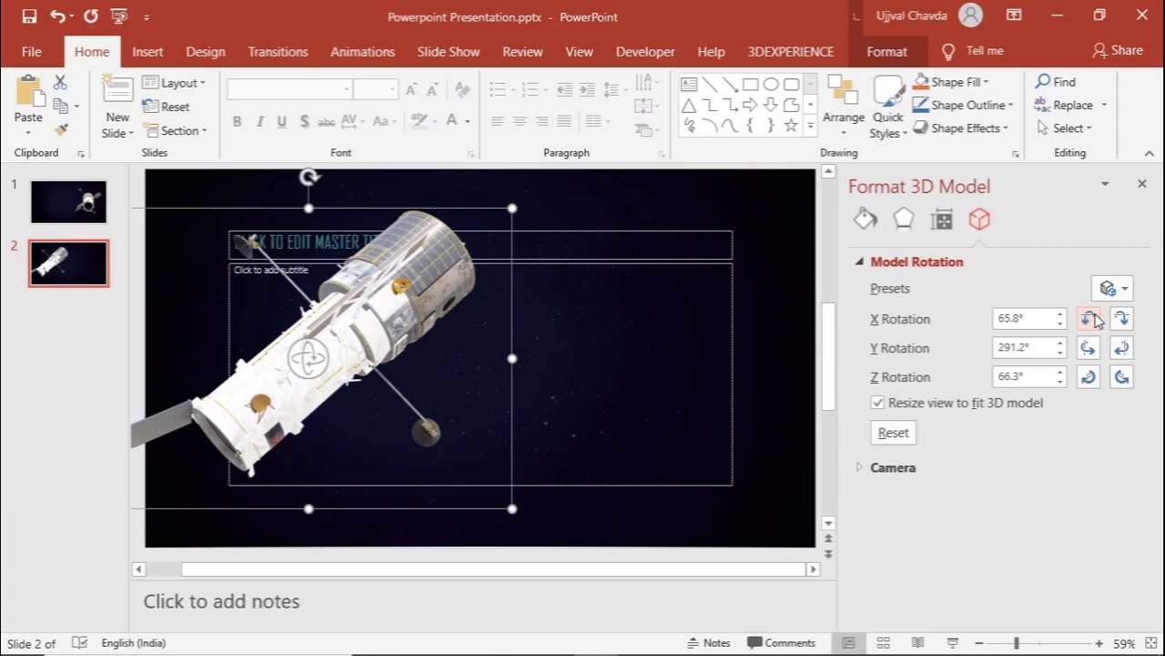
left_click(1094, 319)
left_click(1123, 377)
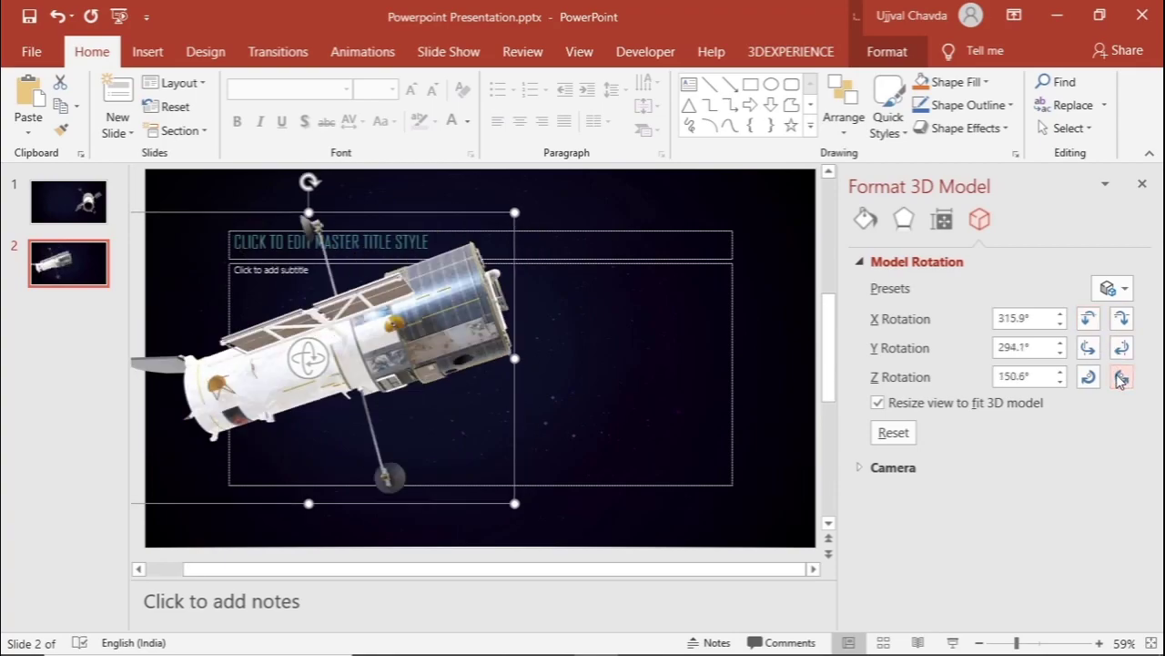
left_click(1122, 377)
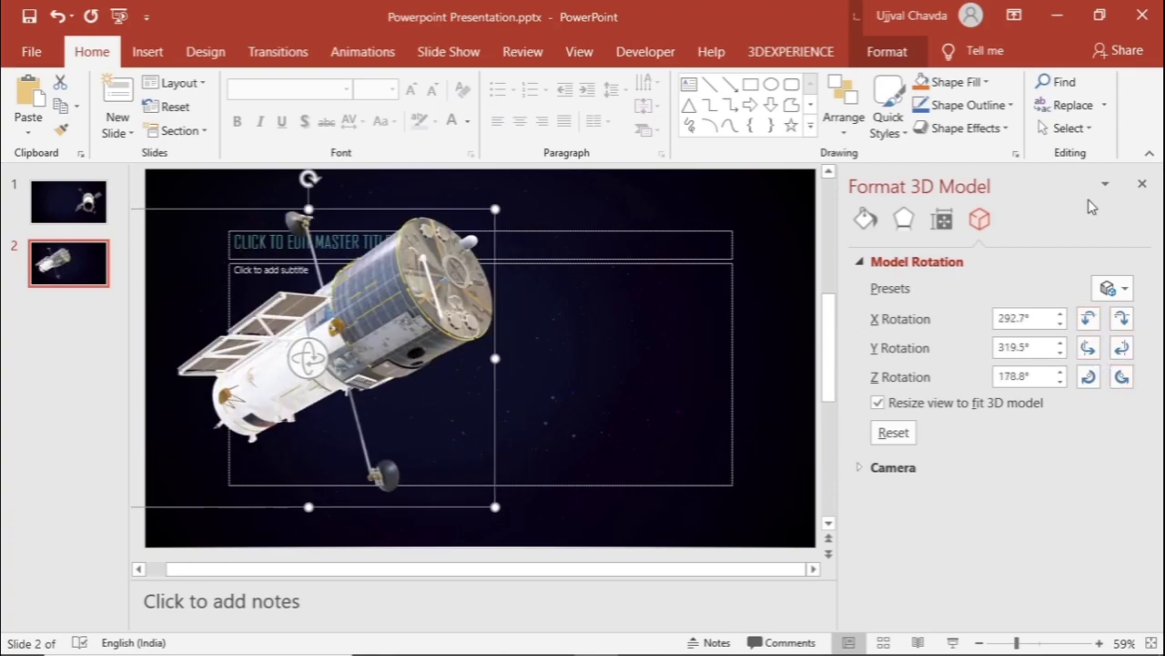
left_click(1143, 184)
- Select slides 1 and 2 together and give them the Morph transition
left_click(98, 217)
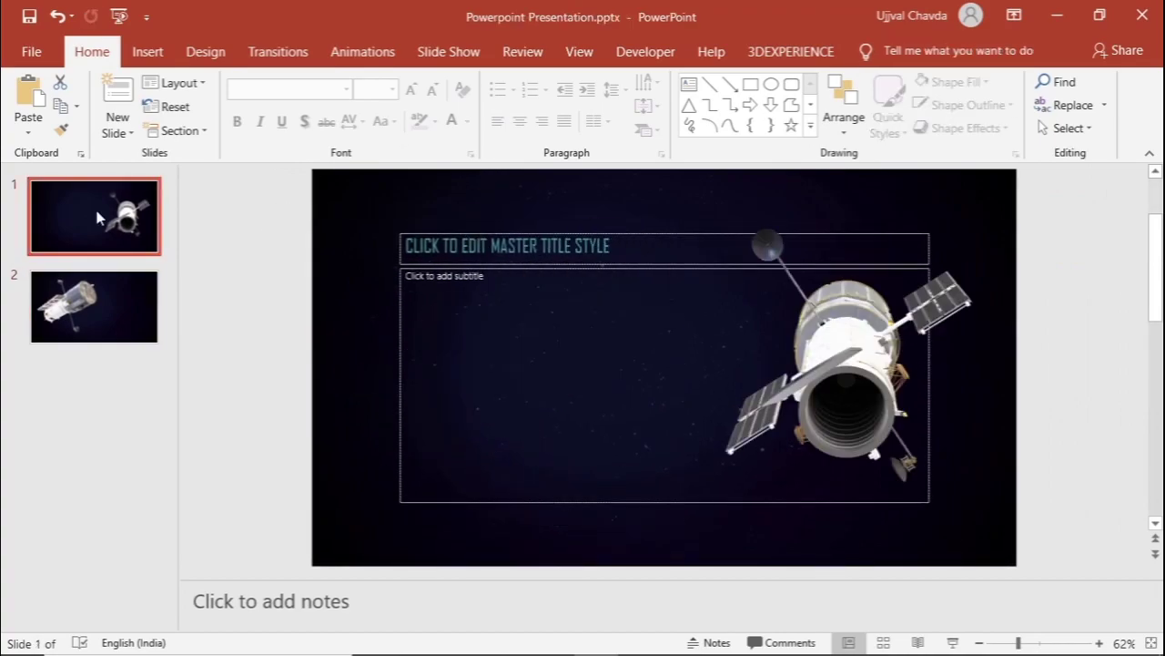
left_click(113, 278)
left_click(116, 234)
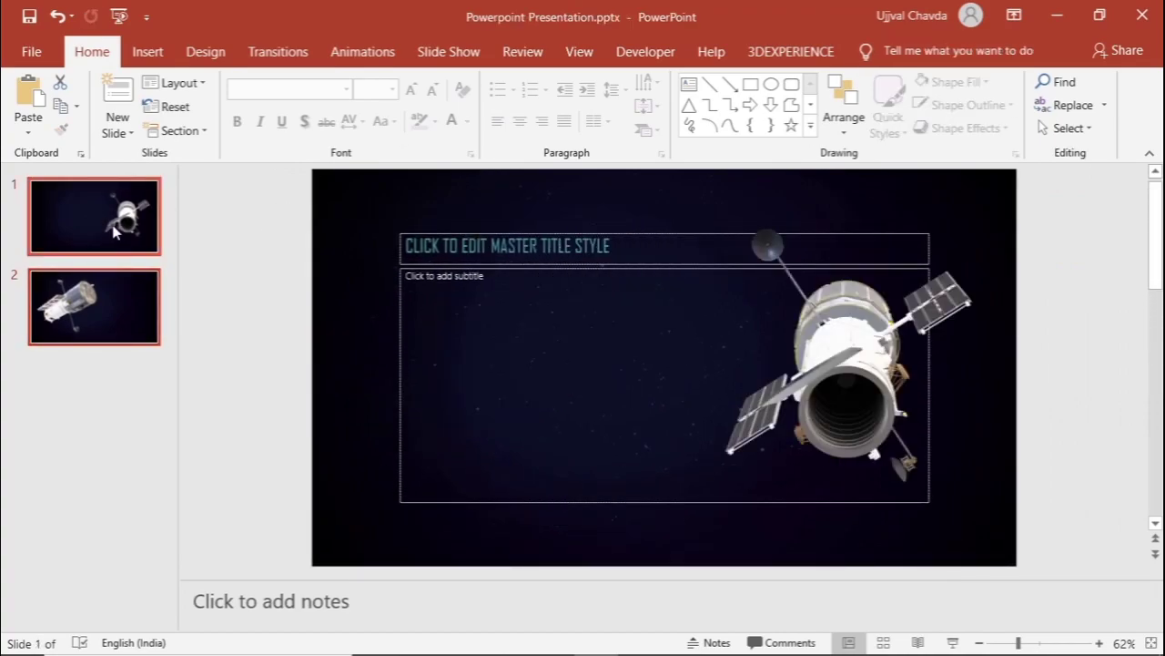
left_click(294, 60)
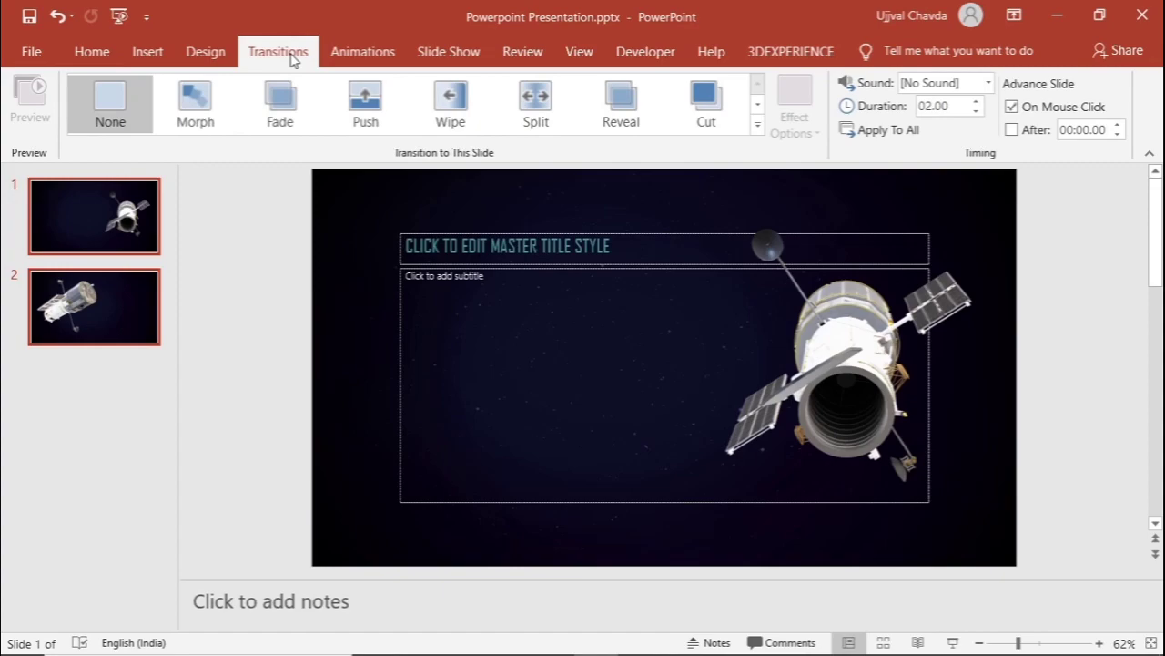
left_click(193, 109)
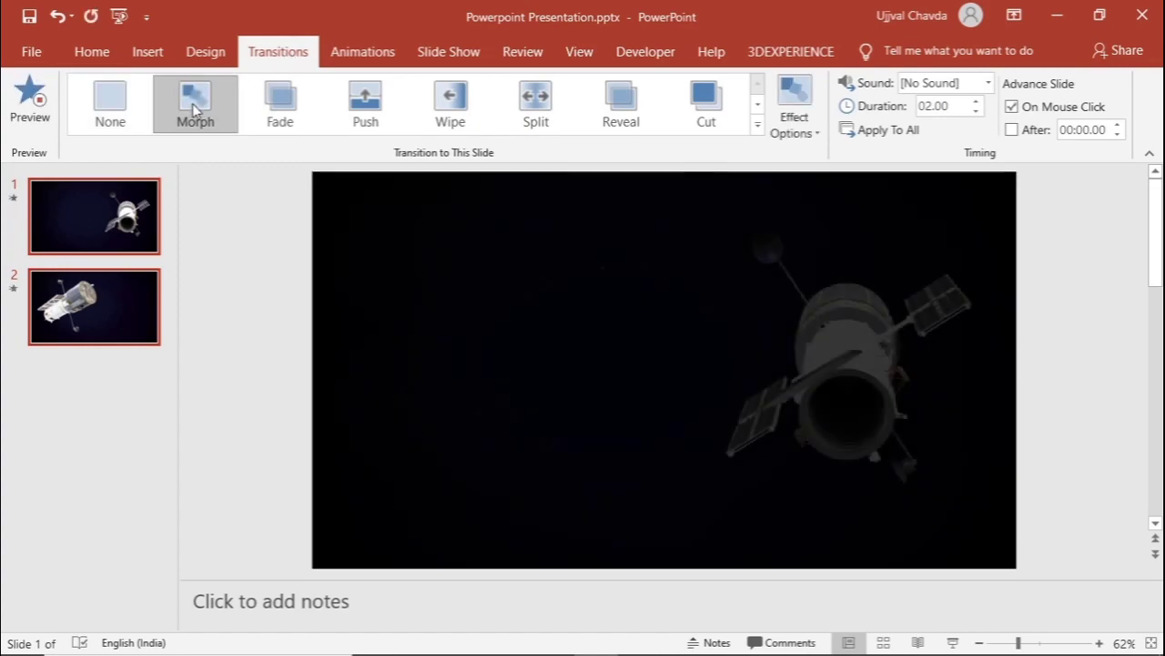